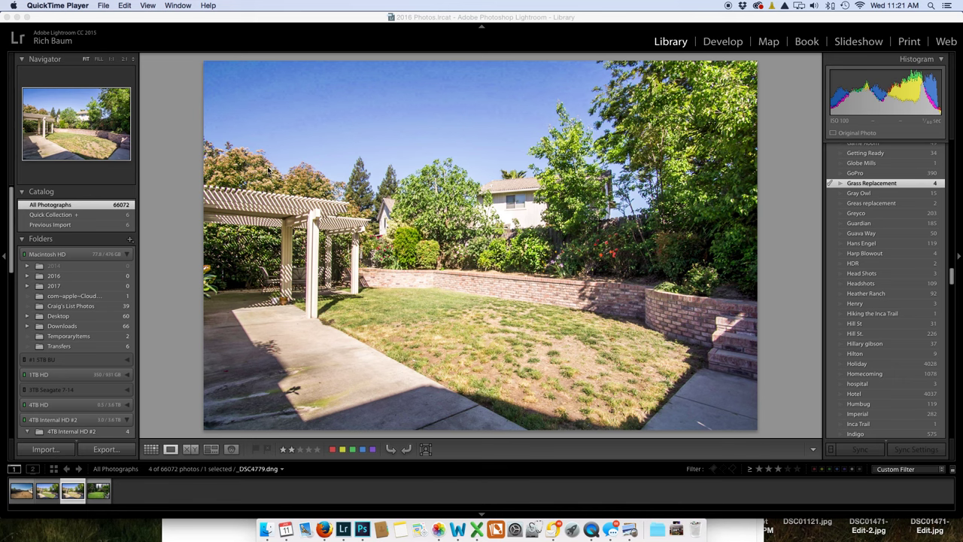
Compare the dry-lawn pergola photo with its green-grass edit and the bare dirt yard photo.
key(Right)
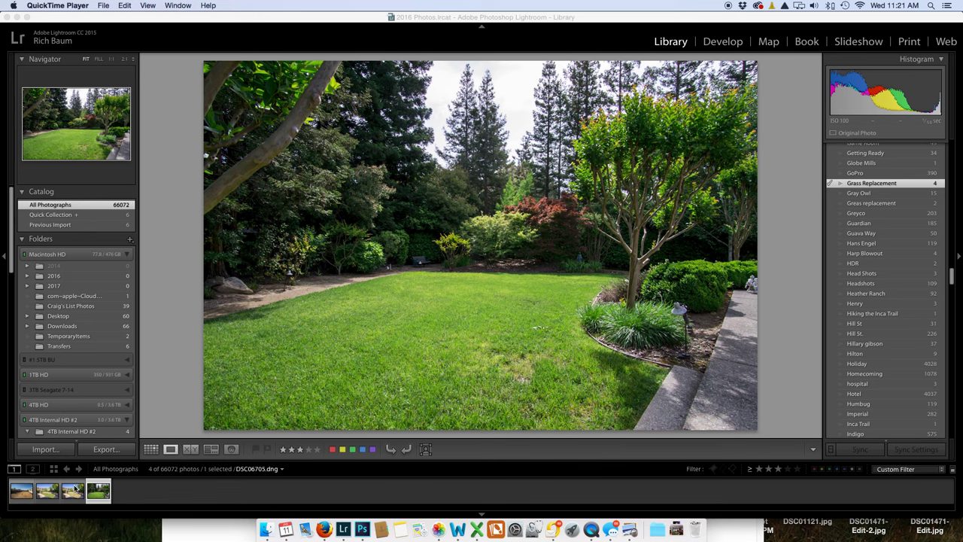
click(74, 491)
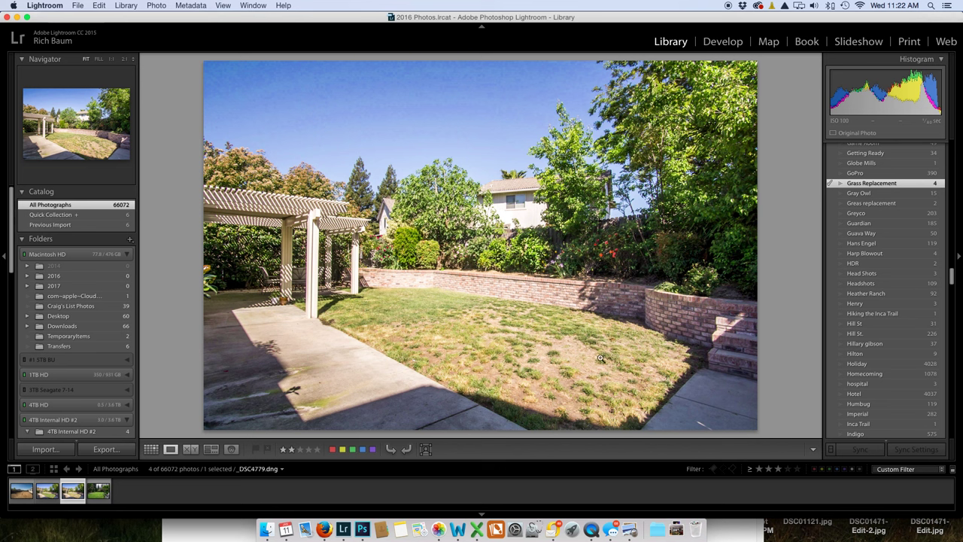
key(Left)
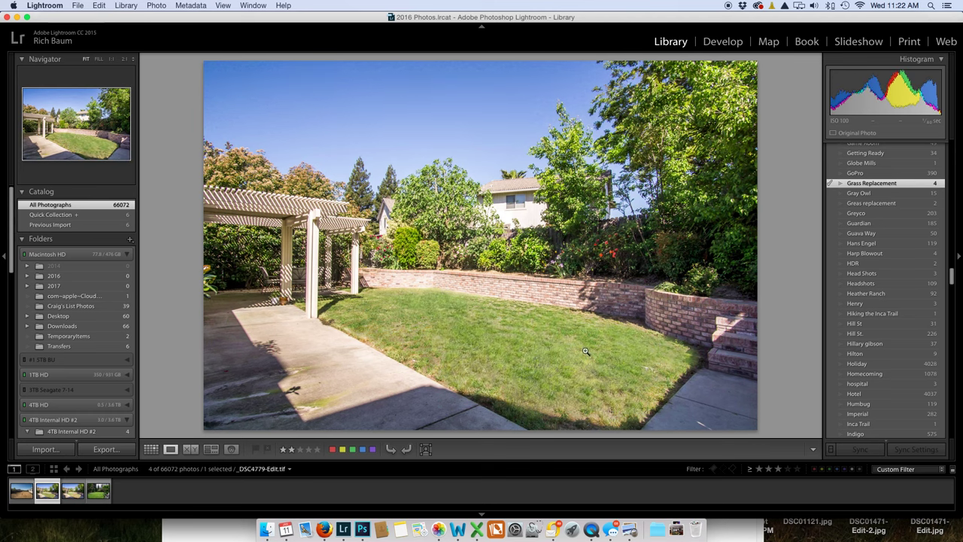
key(Right)
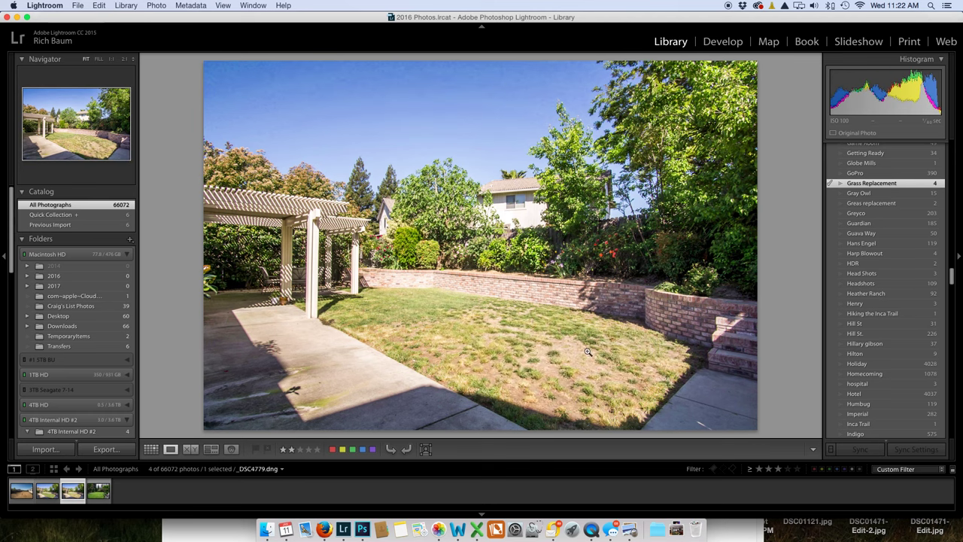
key(Left)
key(Right)
click(46, 494)
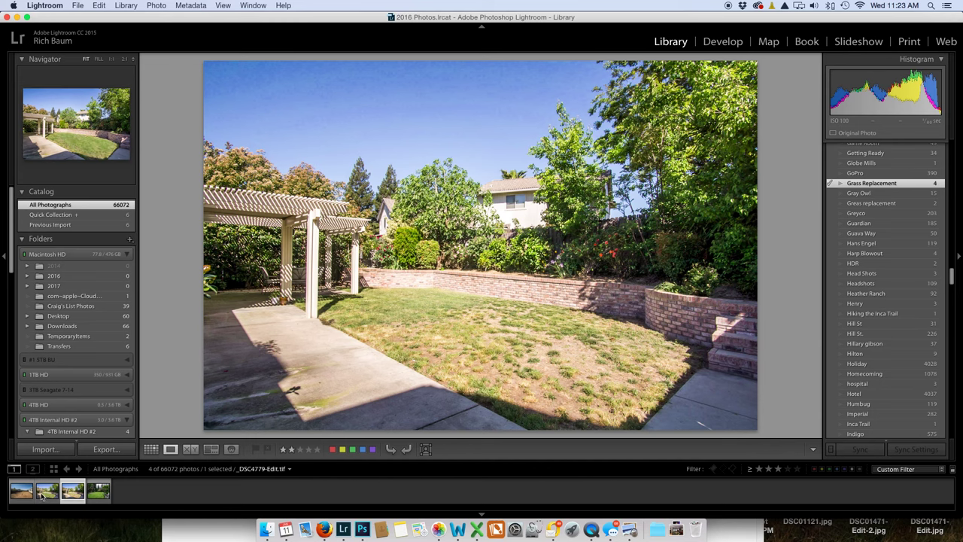
click(25, 495)
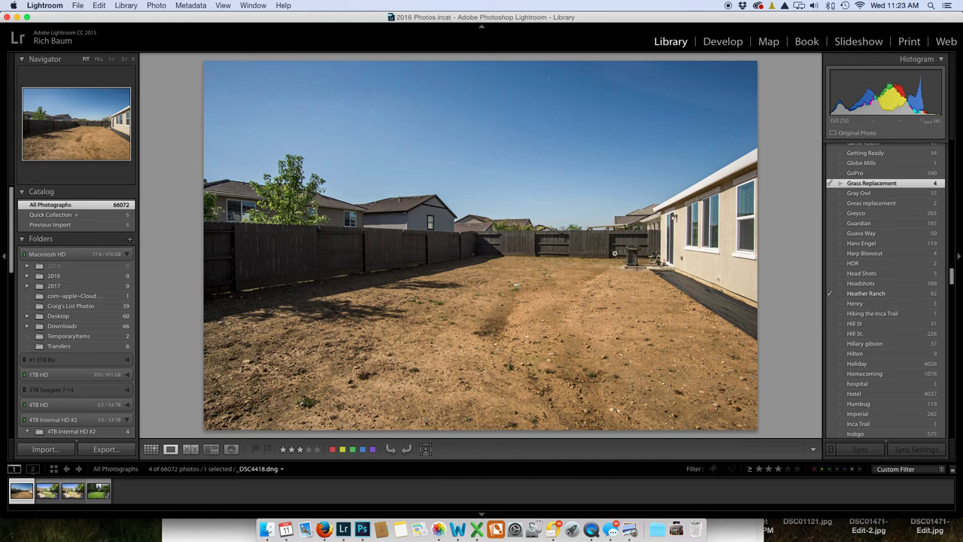
click(72, 491)
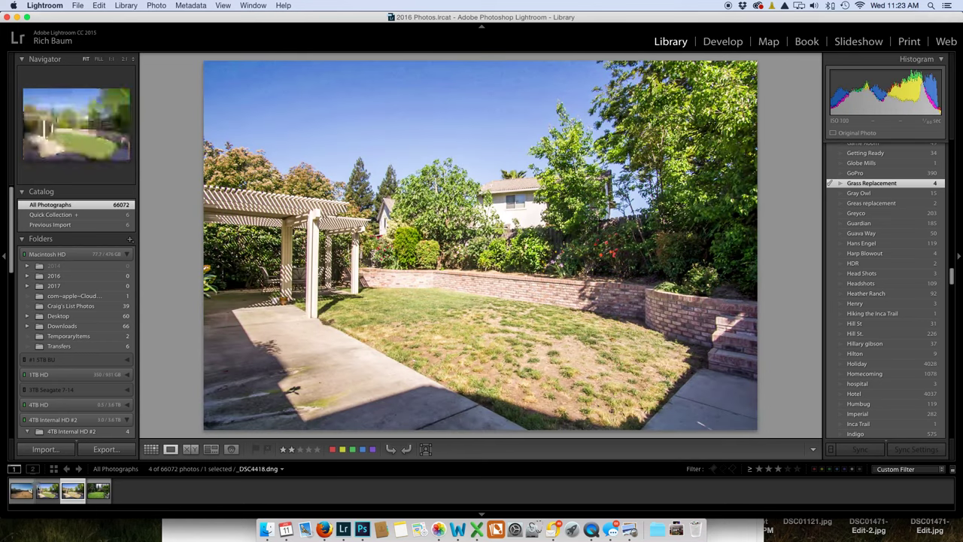
click(40, 492)
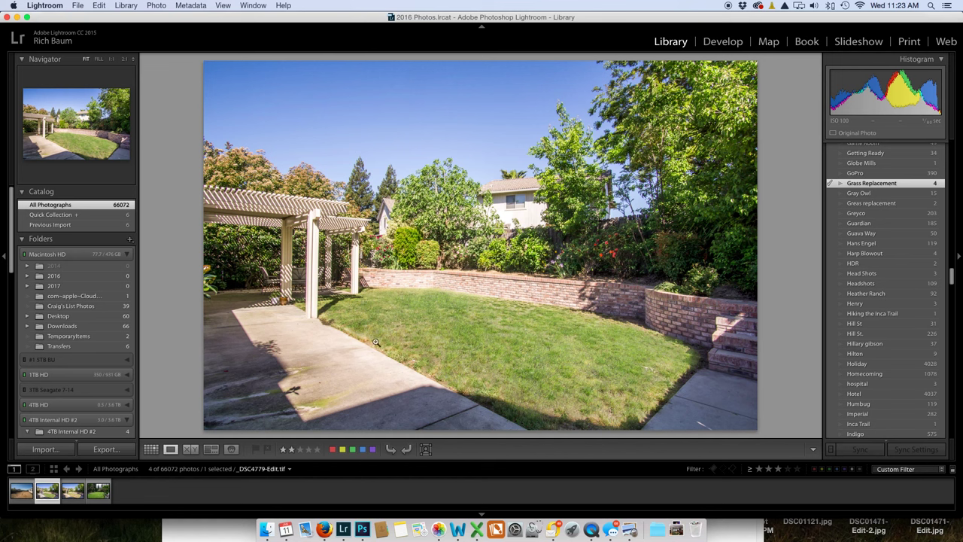
click(72, 492)
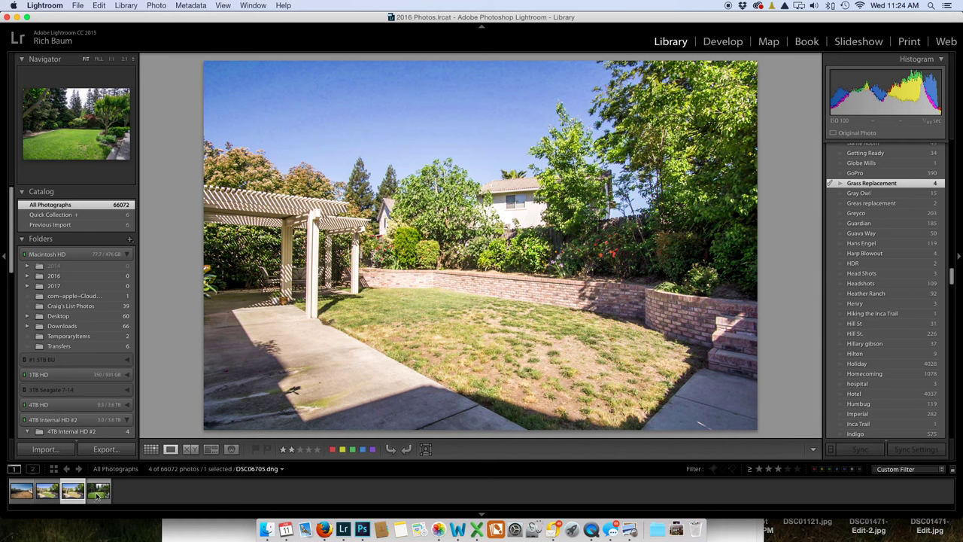
Compare the pergola photo against DSC06705, ending on the lush green lawn photo DSC06705.
click(97, 491)
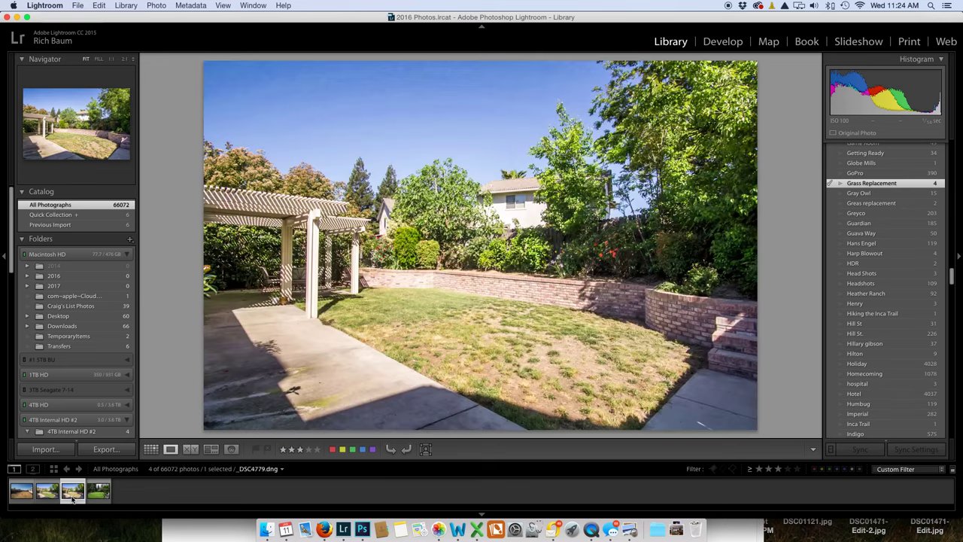
click(101, 493)
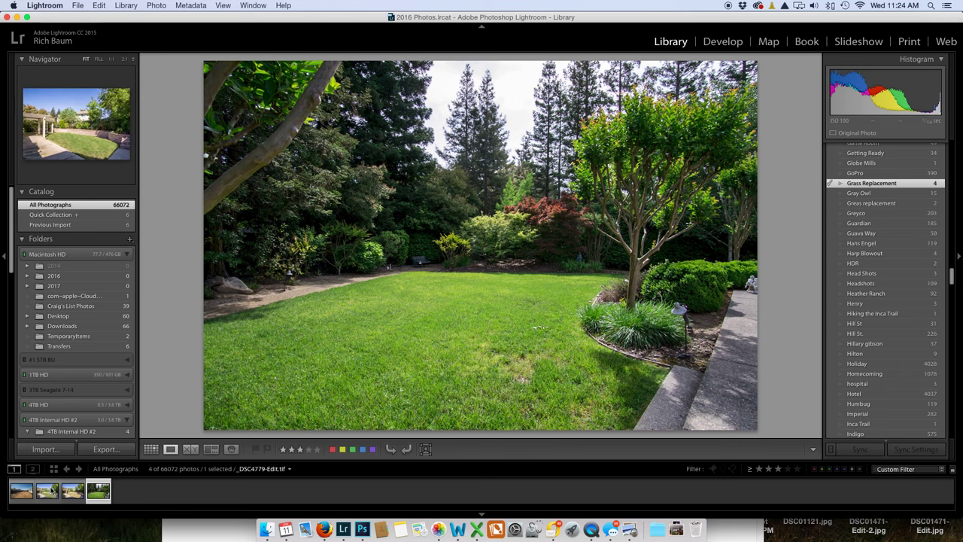
click(72, 490)
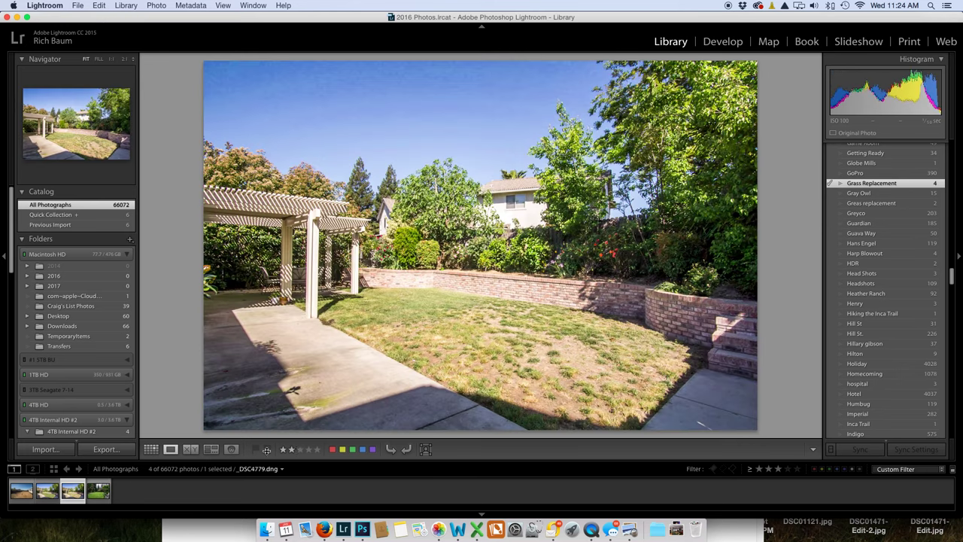
click(98, 492)
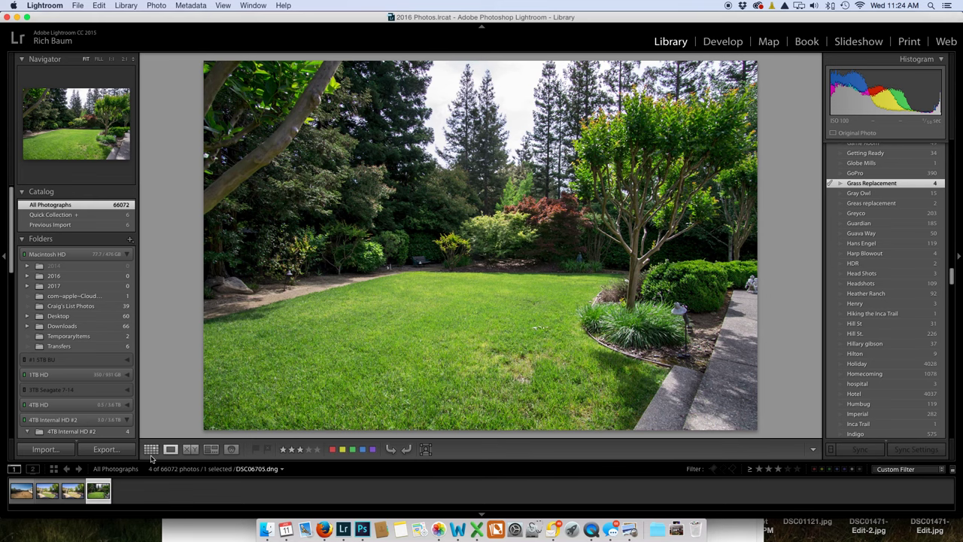
click(75, 493)
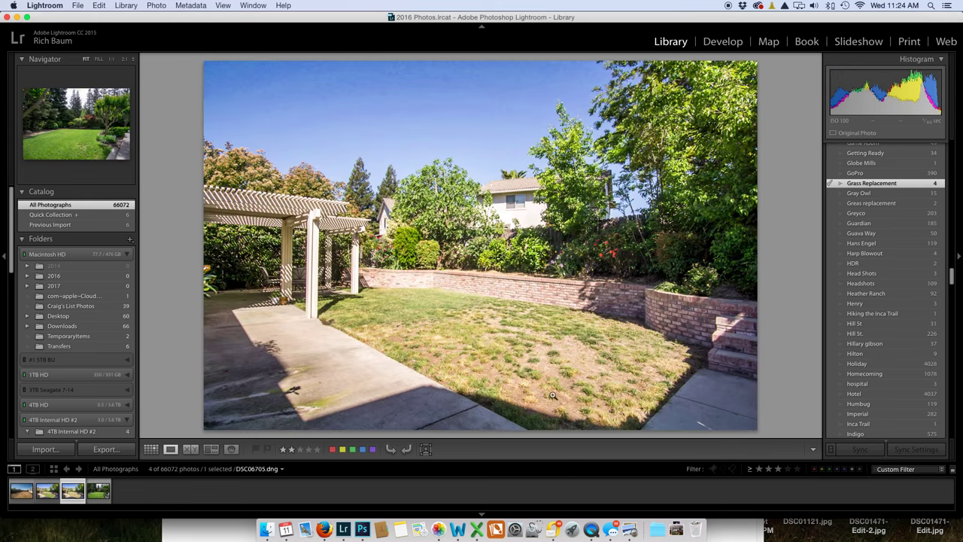
click(98, 492)
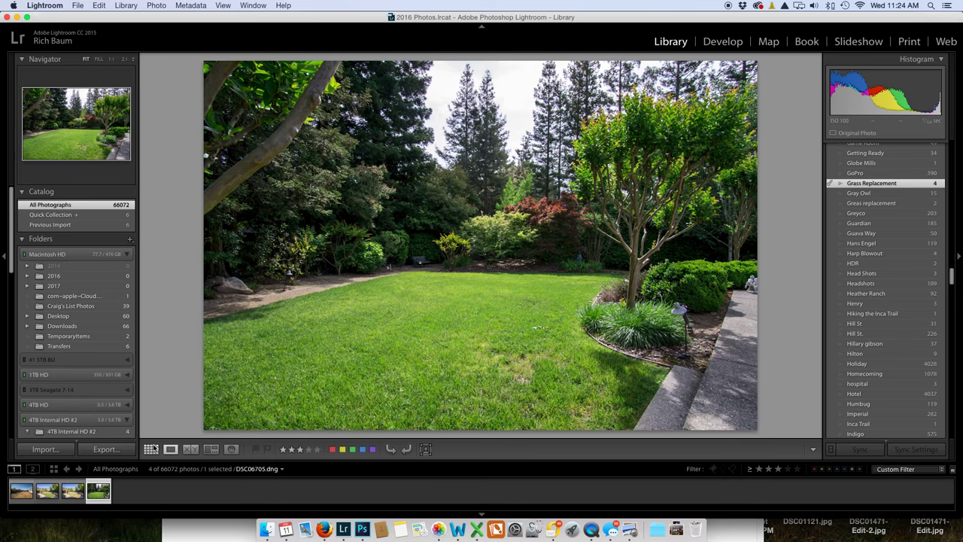
In Grid view, select the pergola photo and view the green lawn photo full size.
click(150, 449)
scroll(589, 303, up, 2)
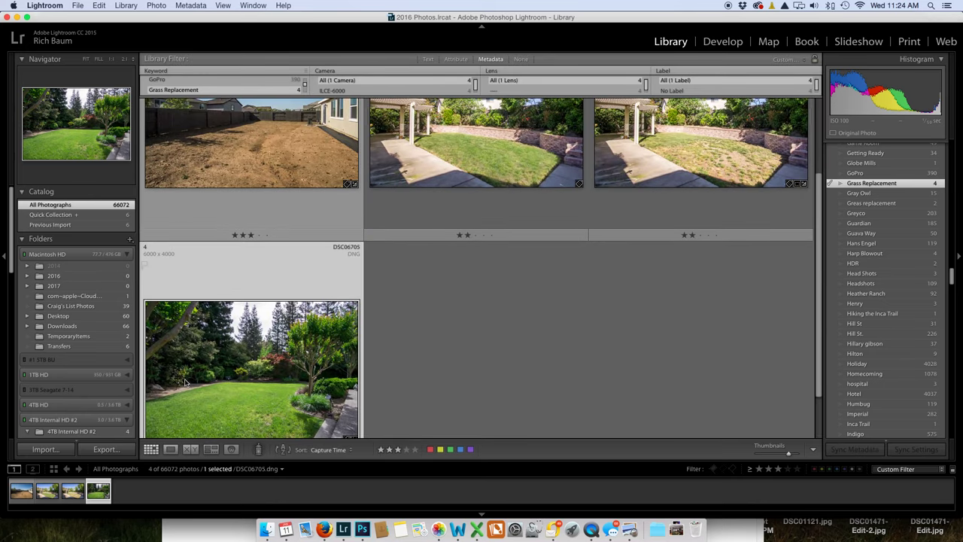
scroll(583, 252, up, 1)
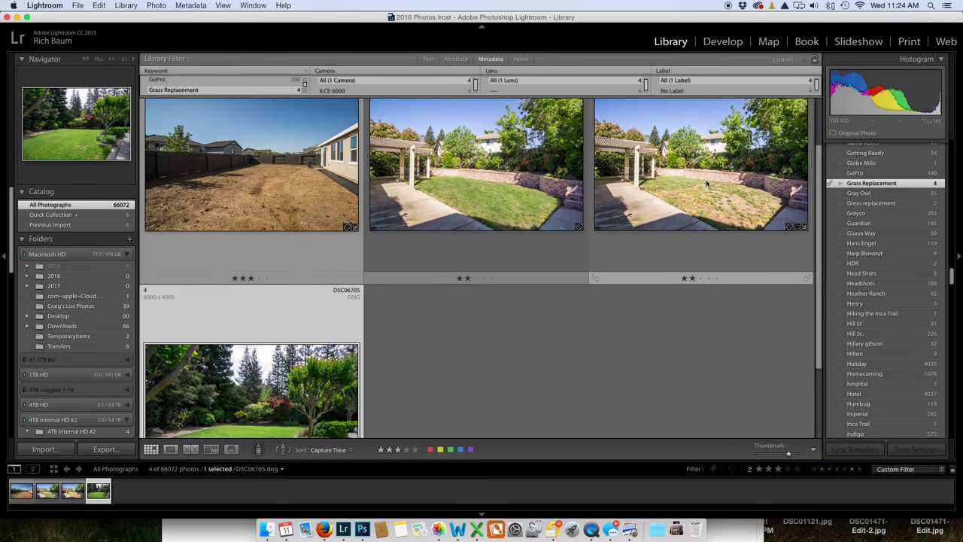
super+click(706, 180)
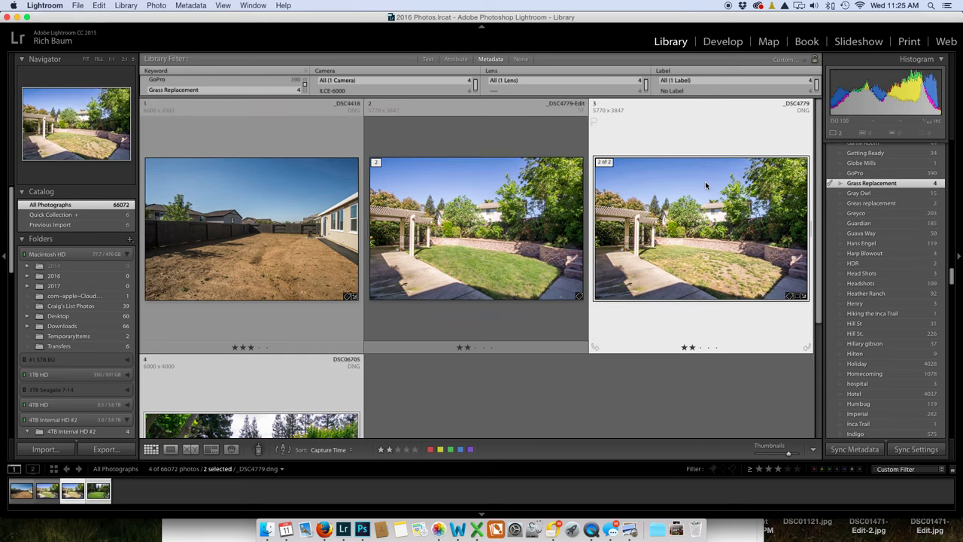
double_click(705, 181)
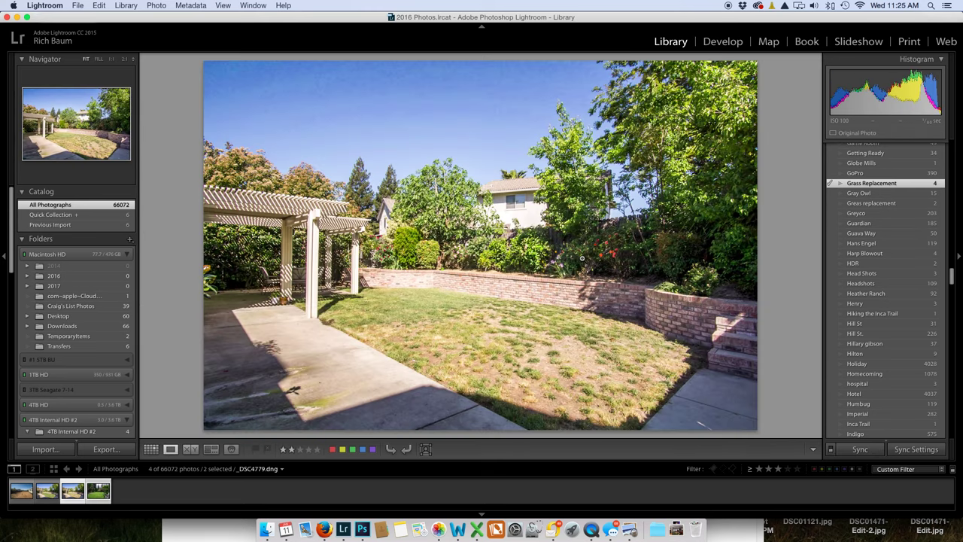
key(Right)
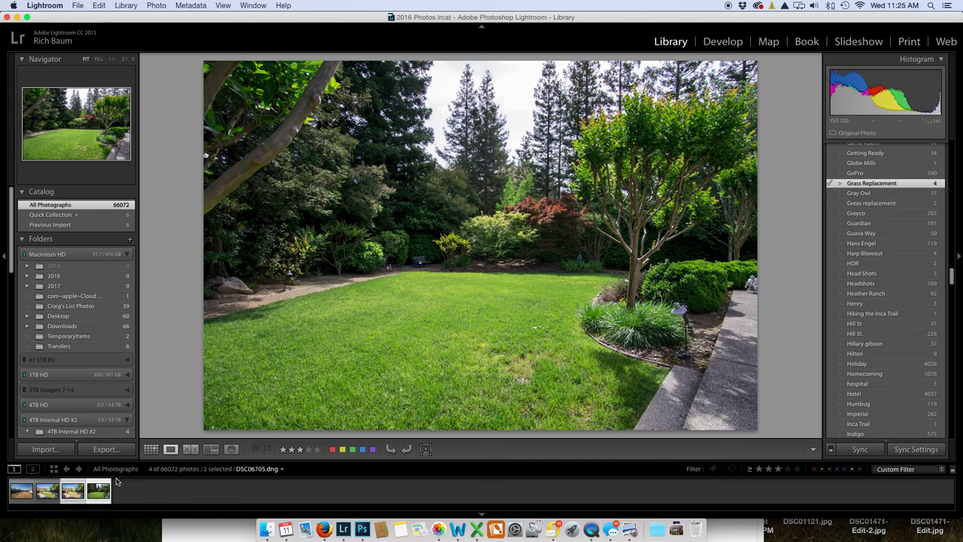
Send the green lawn photo DSC06705.dng to Edit in Adobe Photoshop CC 2015.
click(99, 6)
click(341, 132)
right_click(392, 184)
mouse_move(411, 256)
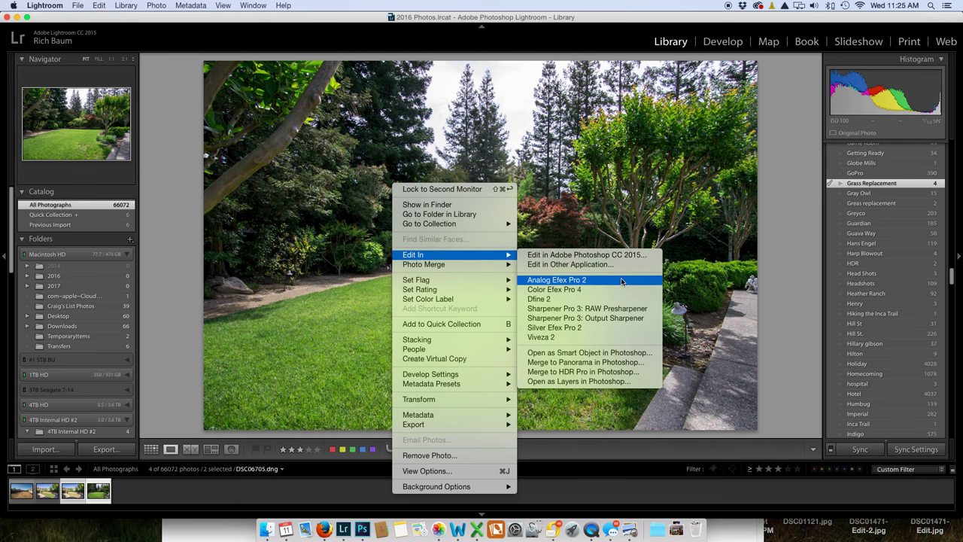
click(553, 255)
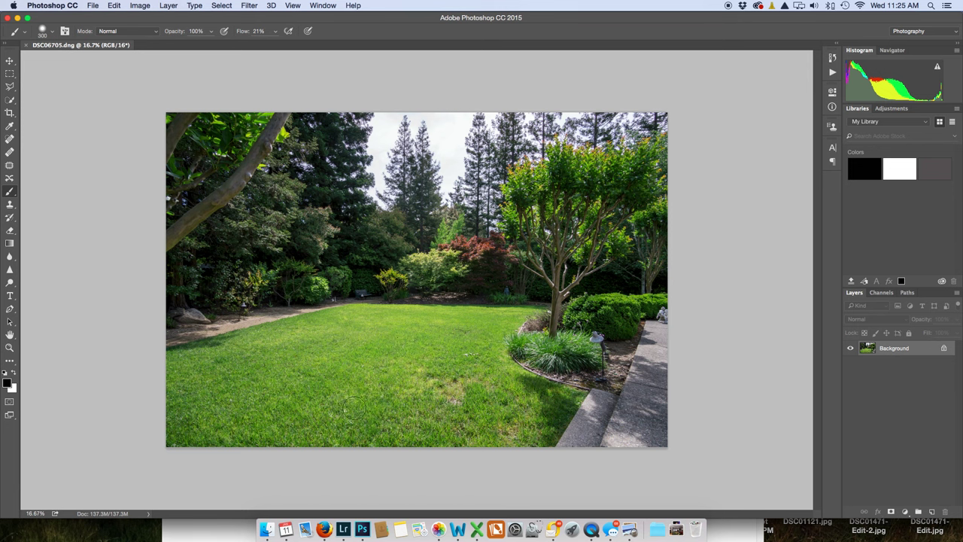
Back in Lightroom, send the pergola photo _DSC4779.dng to Photoshop as well.
click(344, 519)
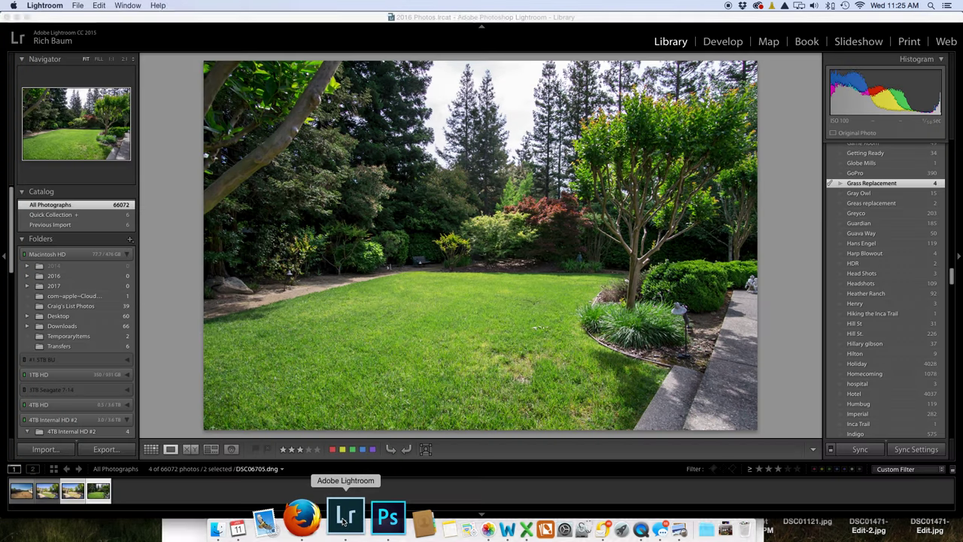
click(81, 491)
right_click(425, 258)
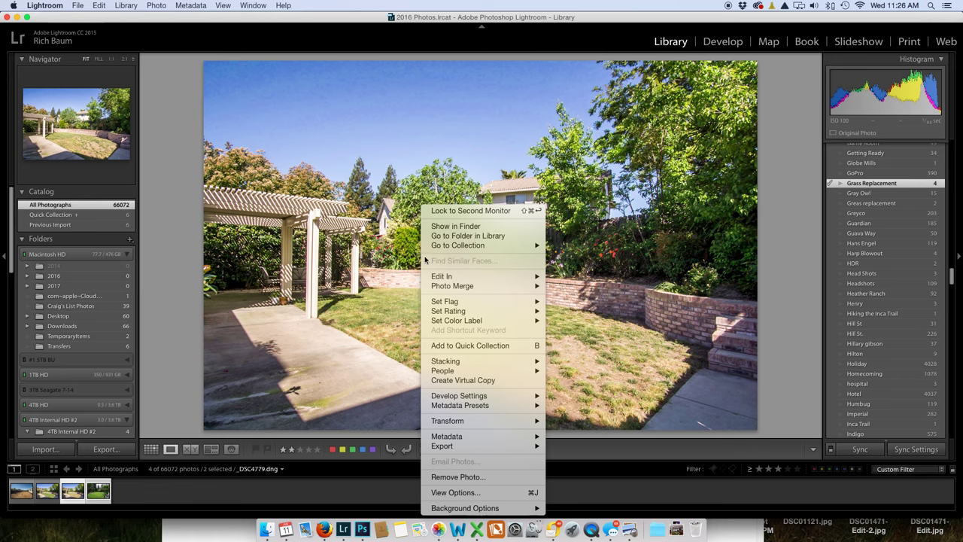
mouse_move(436, 278)
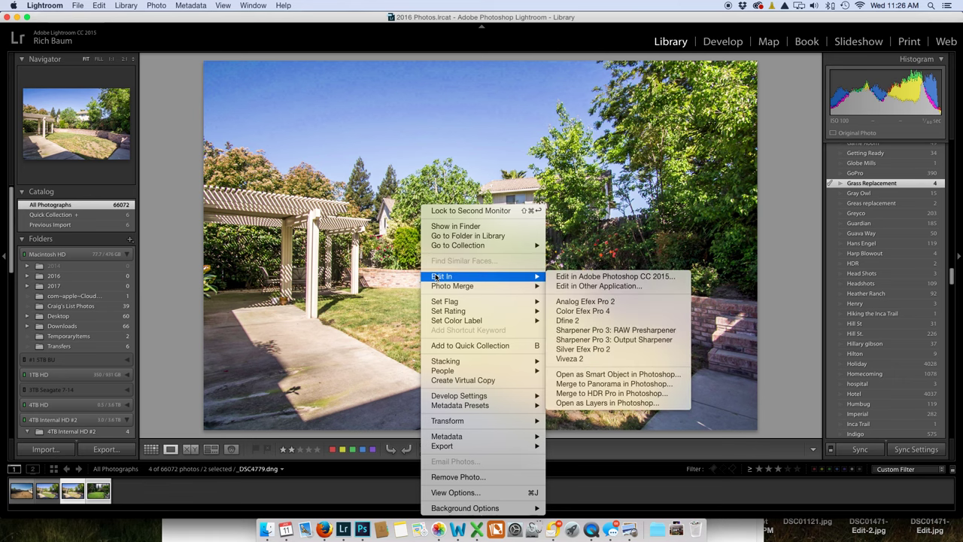
click(561, 276)
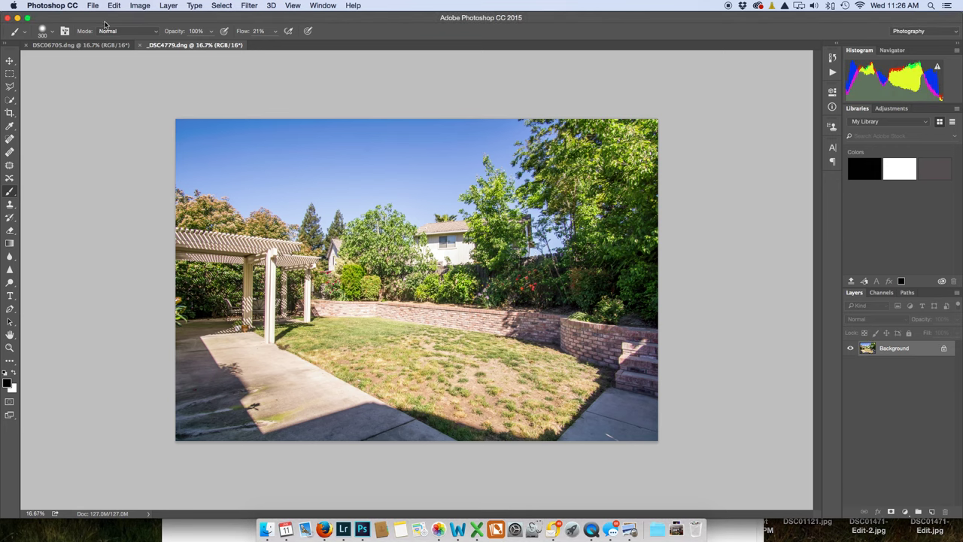
On the DSC06705 document, lasso the green lawn, extending past the bottom edge.
click(103, 45)
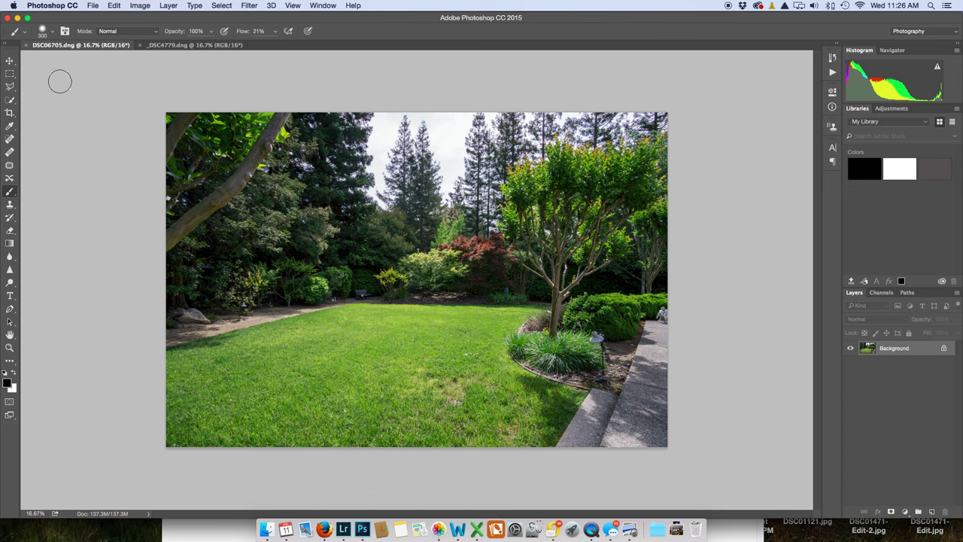
click(11, 87)
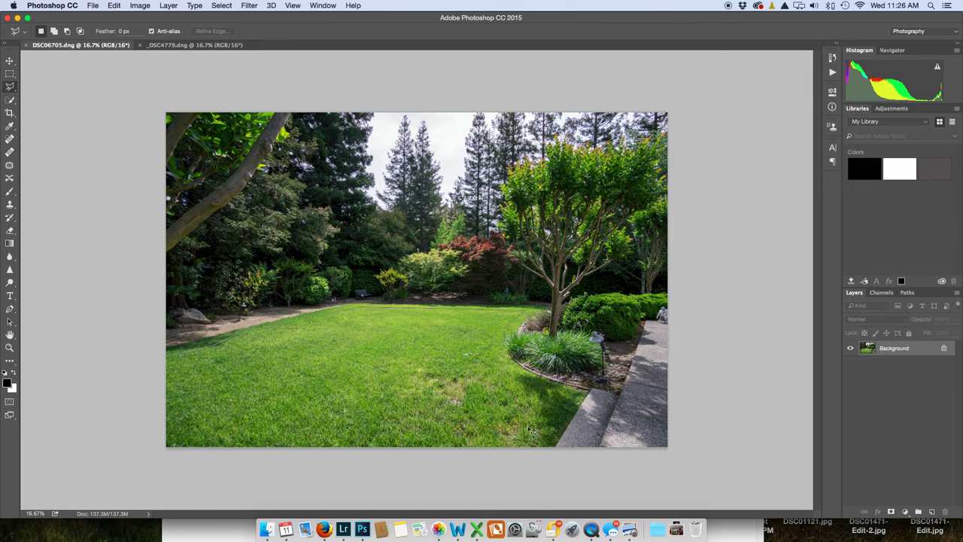
mouse_move(531, 446)
mouse_down()
mouse_move(165, 468)
mouse_move(143, 410)
mouse_move(143, 361)
mouse_move(169, 357)
mouse_up()
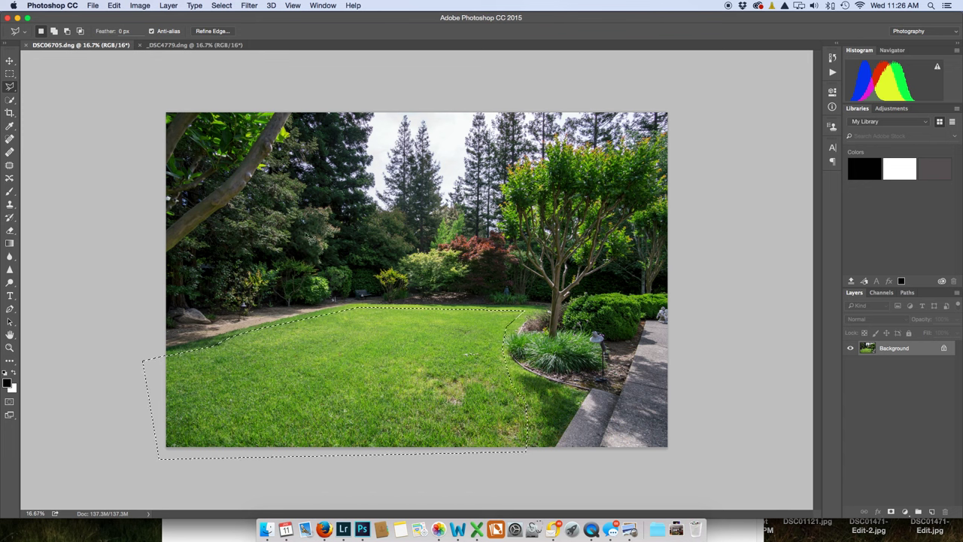
click(120, 7)
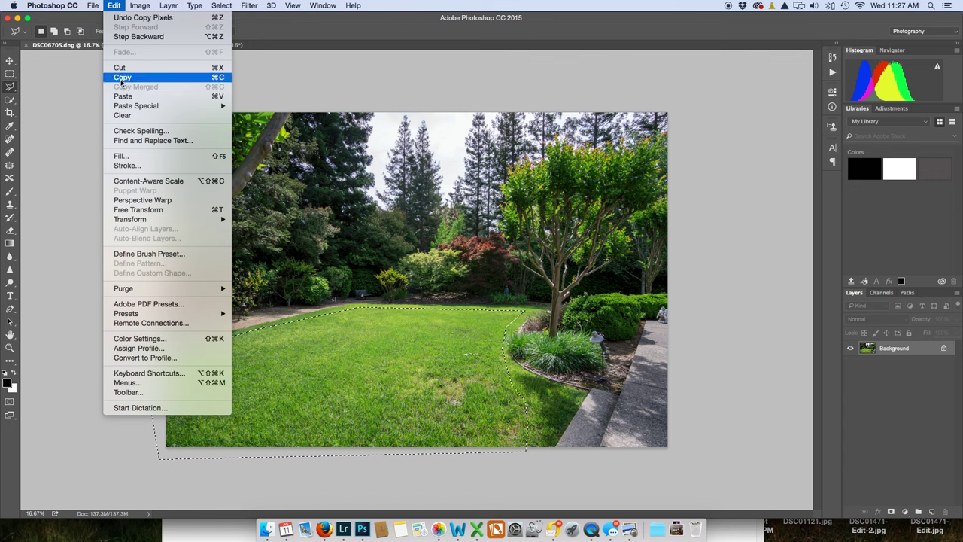
Copy the lawn, paste it into _DSC4779.dng as Layer 1, and set 72% opacity.
click(453, 84)
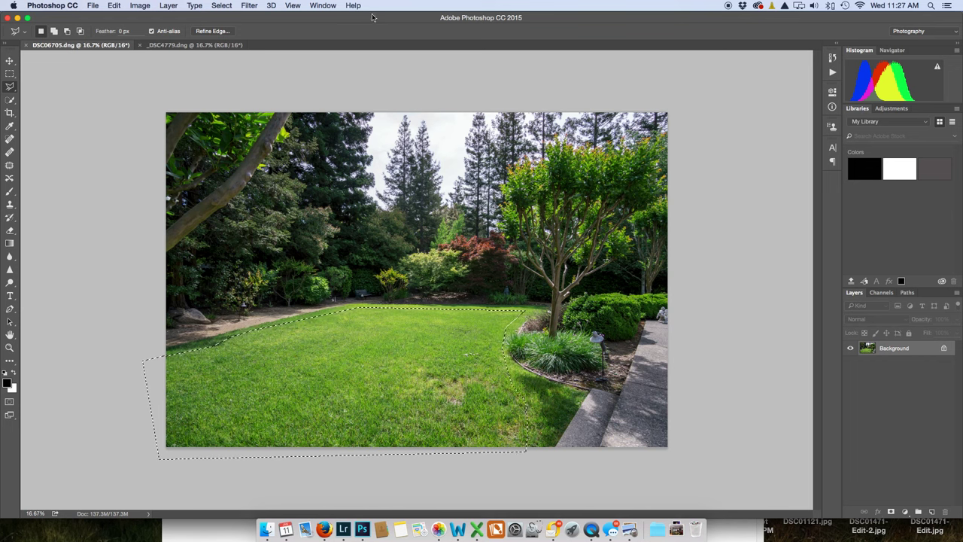
click(192, 45)
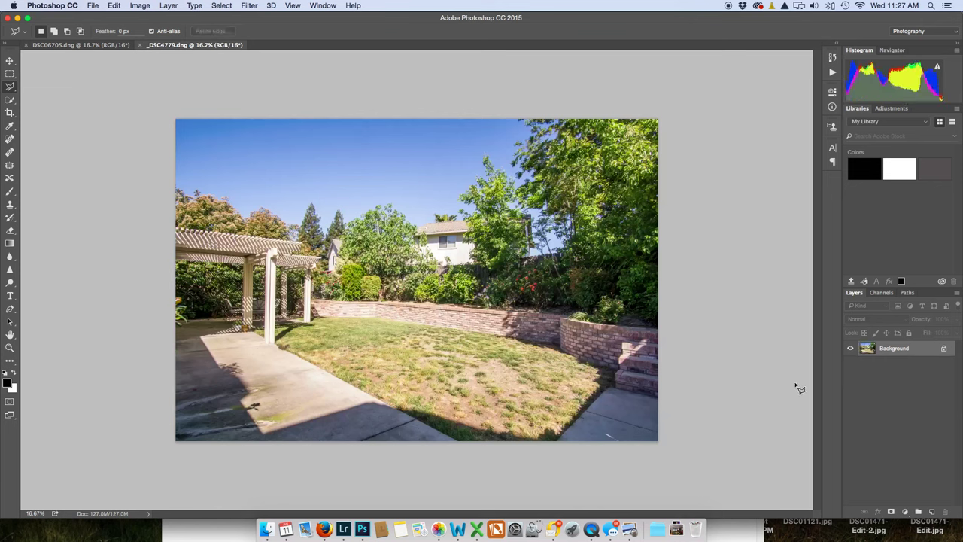
key(super+v)
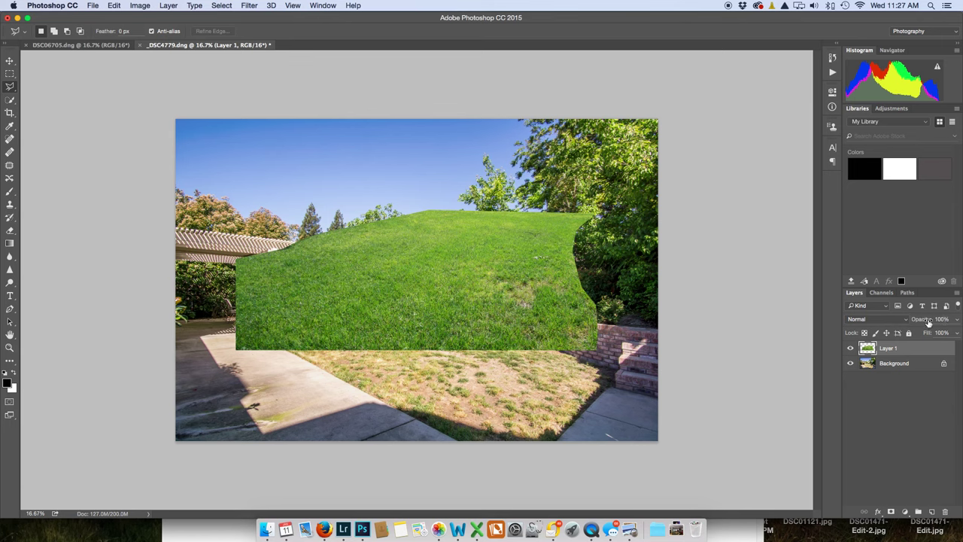
click(954, 321)
click(944, 333)
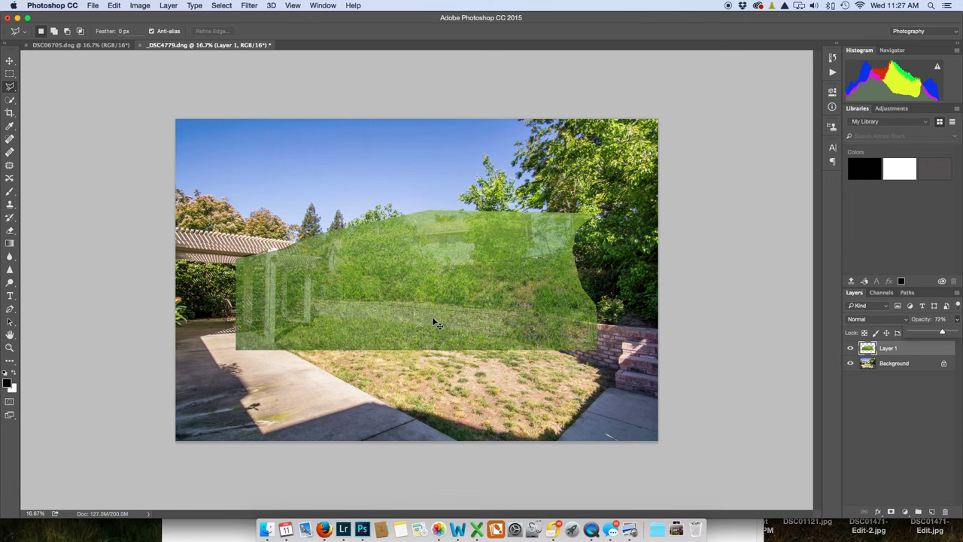
Put the semi-transparent grass layer into Free Transform with Cmd+T.
key(super+t)
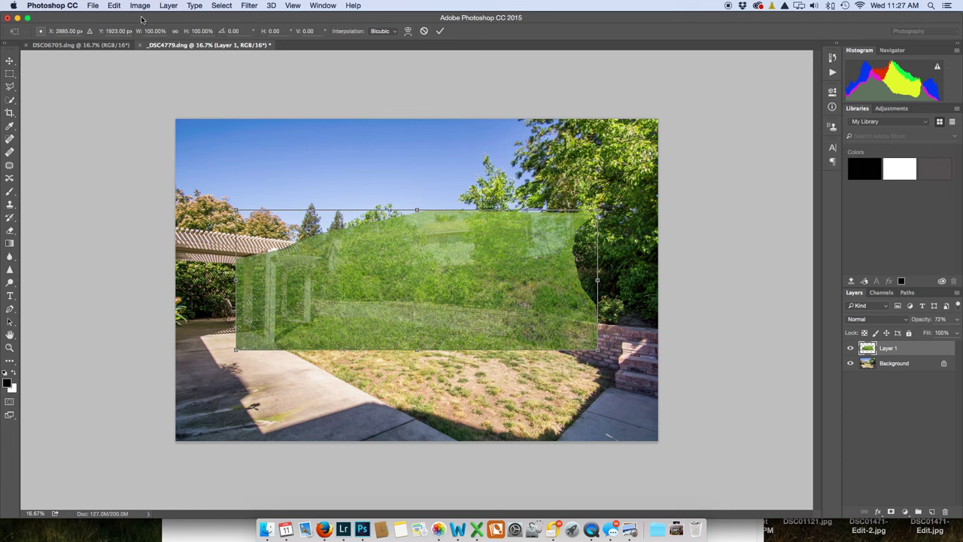
click(114, 6)
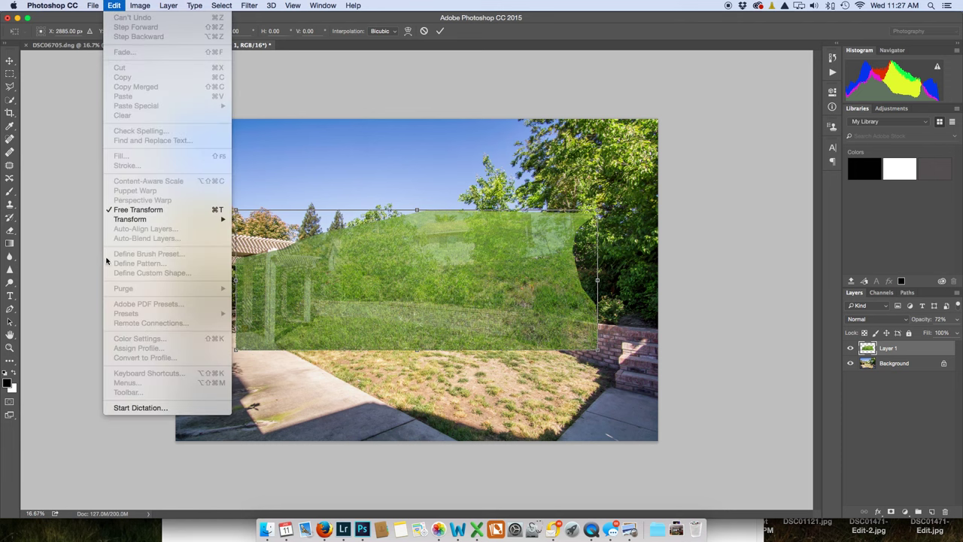
mouse_move(131, 218)
click(599, 98)
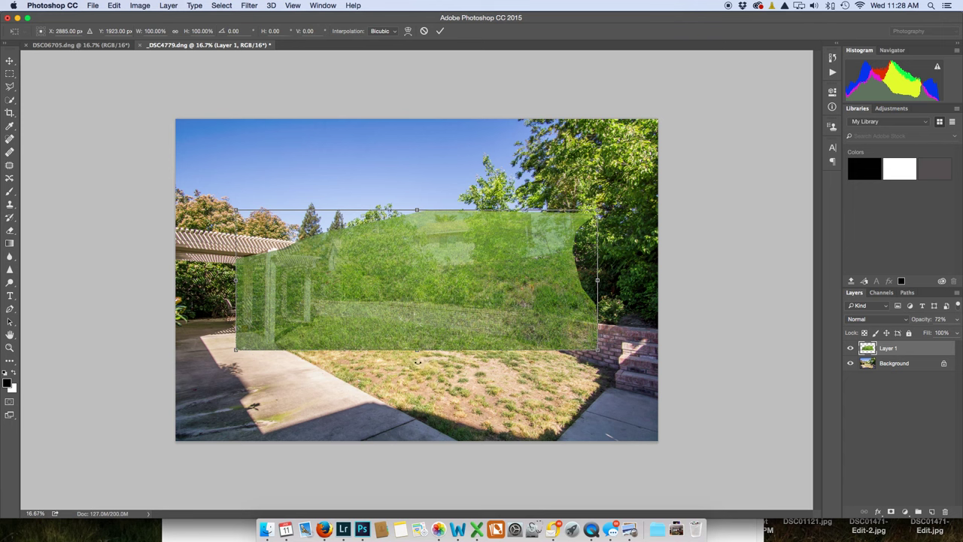
Rotate, move down, narrow and stretch the grass over the lawn, then restore 100% opacity.
drag(415, 362, 378, 362)
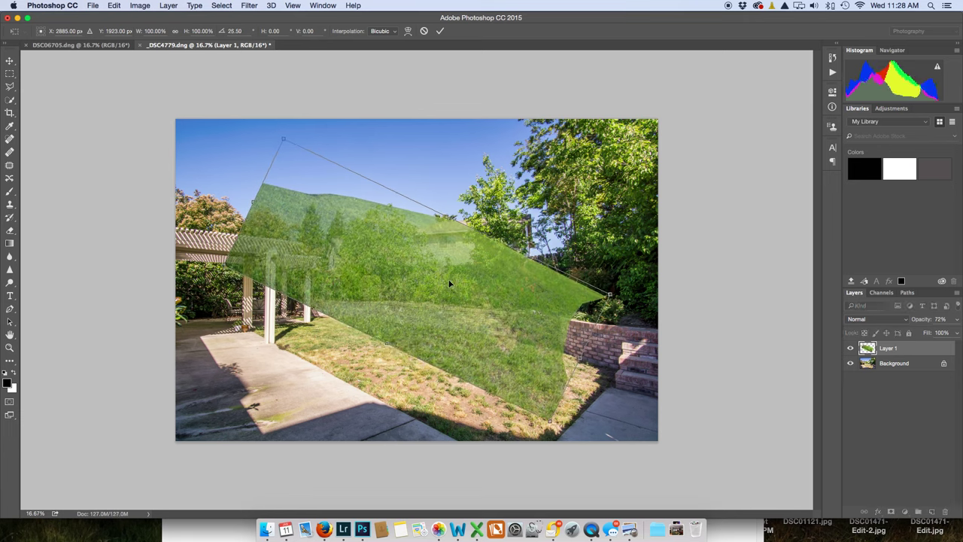
drag(434, 284, 470, 367)
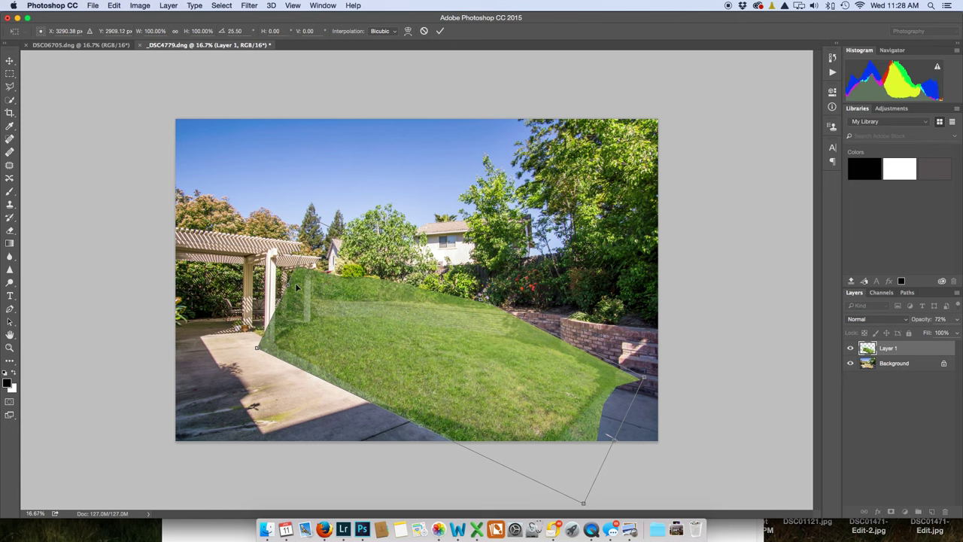
drag(257, 331, 258, 288)
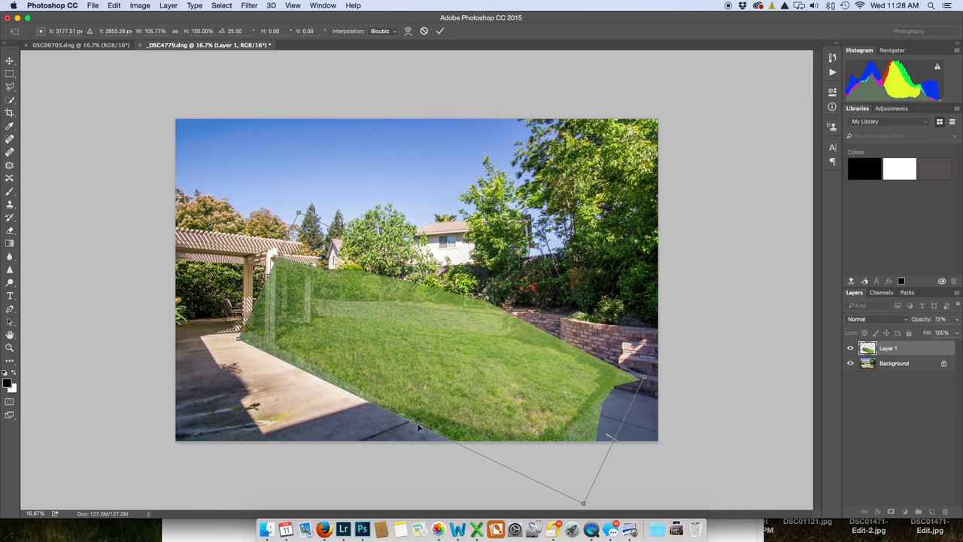
drag(408, 418, 416, 425)
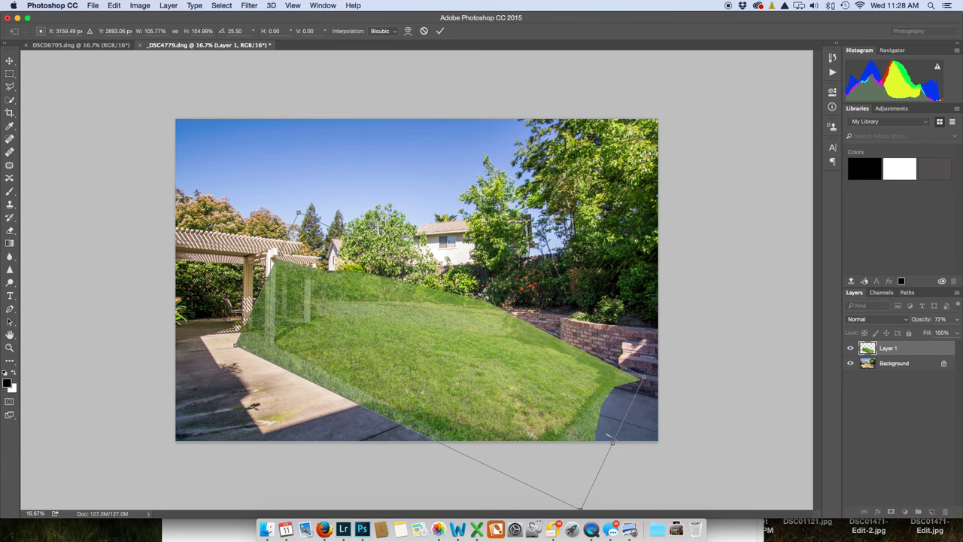
click(958, 320)
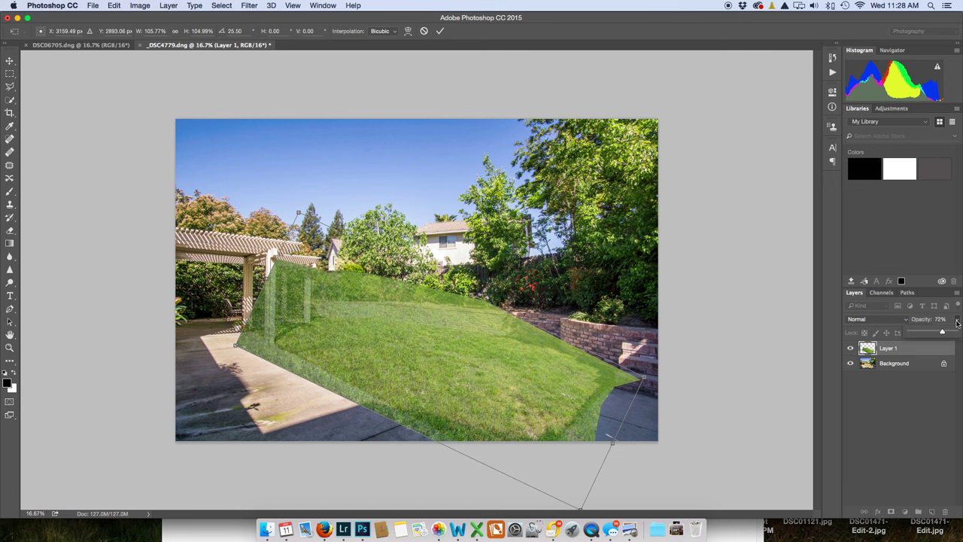
drag(942, 334, 955, 333)
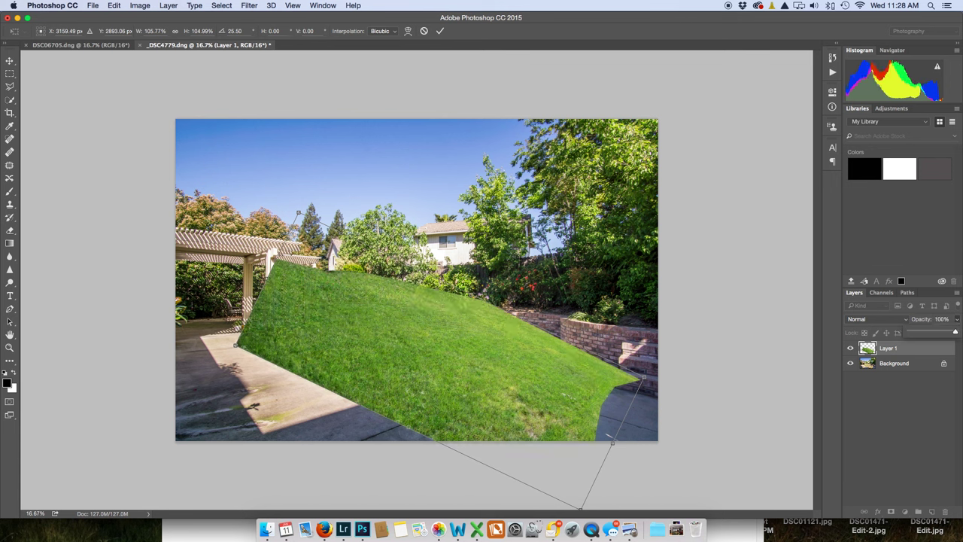
Commit the transform, pick the Brush tool, lower its hardness slightly, and swap colours.
click(440, 32)
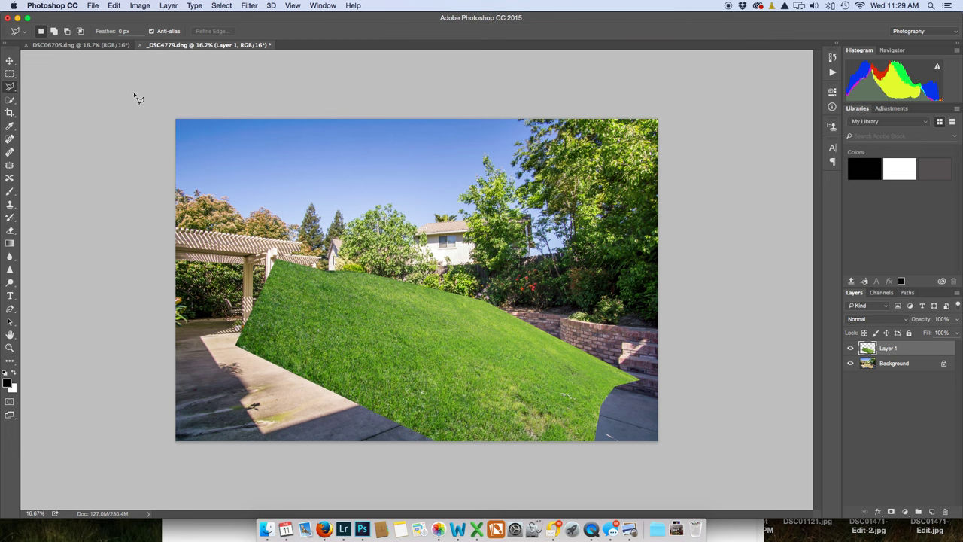
click(10, 194)
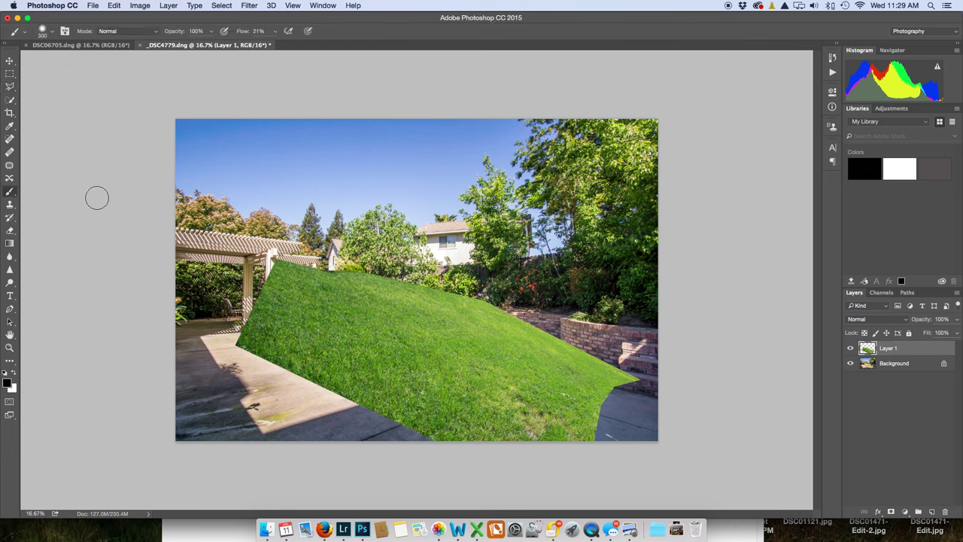
right_click(194, 200)
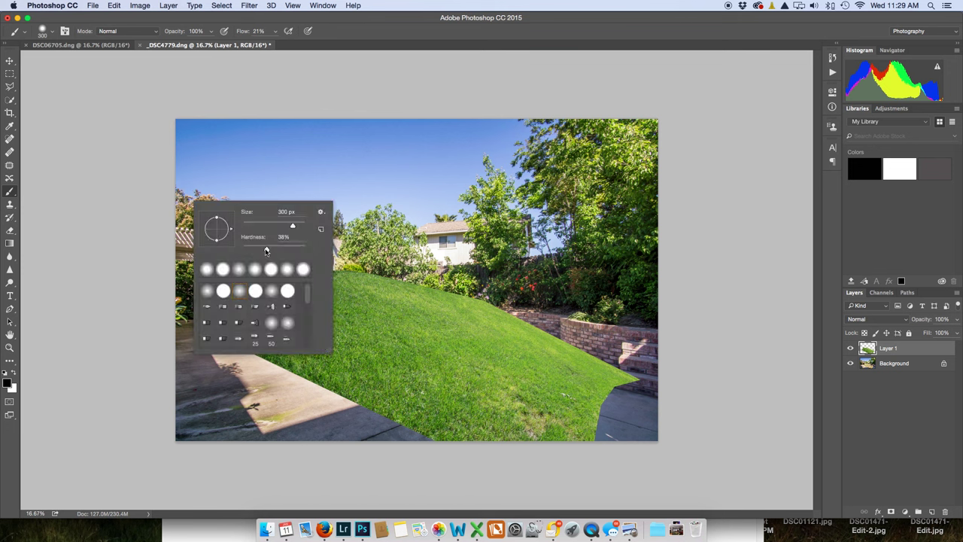
drag(266, 249, 292, 251)
click(4, 379)
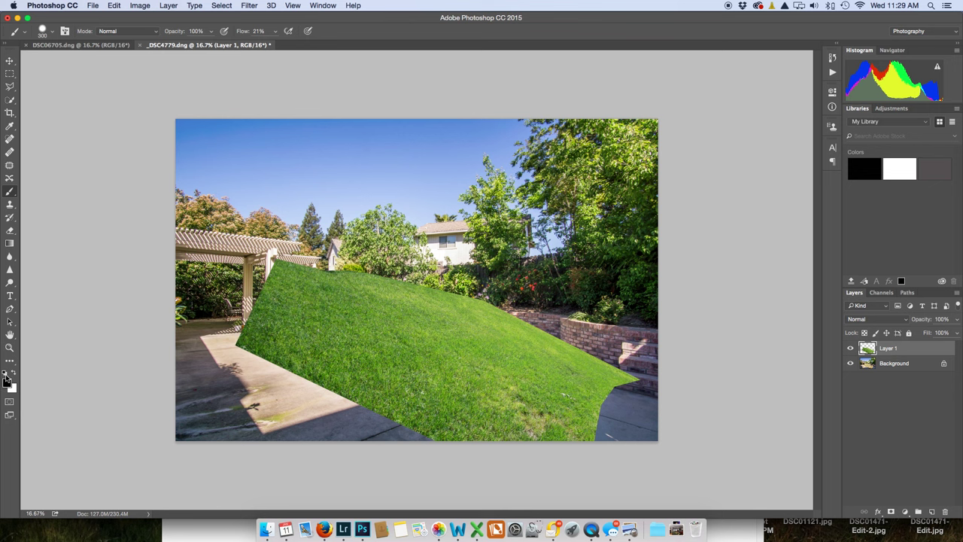
click(15, 374)
Swap the painting colours and add a black layer mask hiding Layer 1's grass.
key(x)
key(x)
key(x)
key(x)
key(x)
key(x)
key(x)
key(x)
key(x)
key(x)
key(x)
key(x)
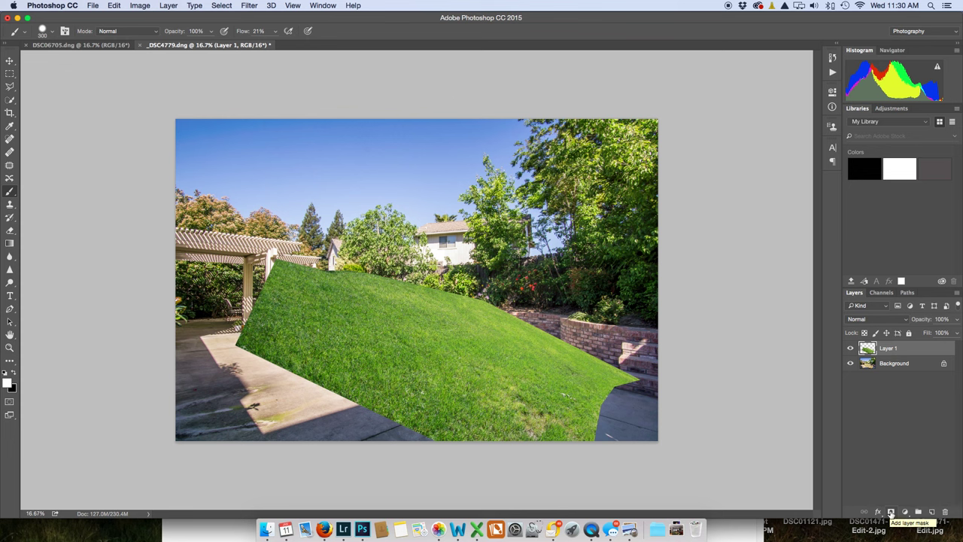
alt+click(891, 512)
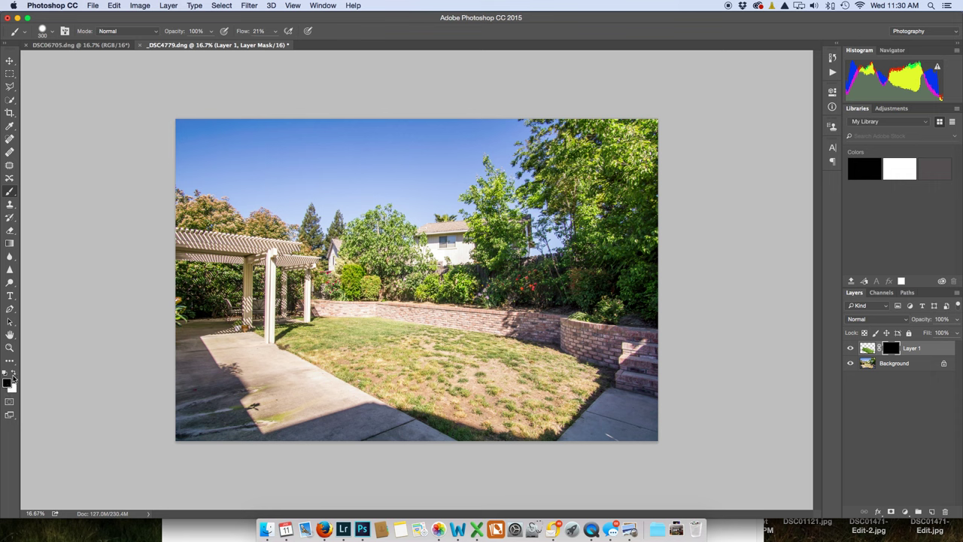
Make white the foreground, zoom into the lawn, and set brush flow to 20%.
click(13, 374)
key(super+equal)
key(super+equal)
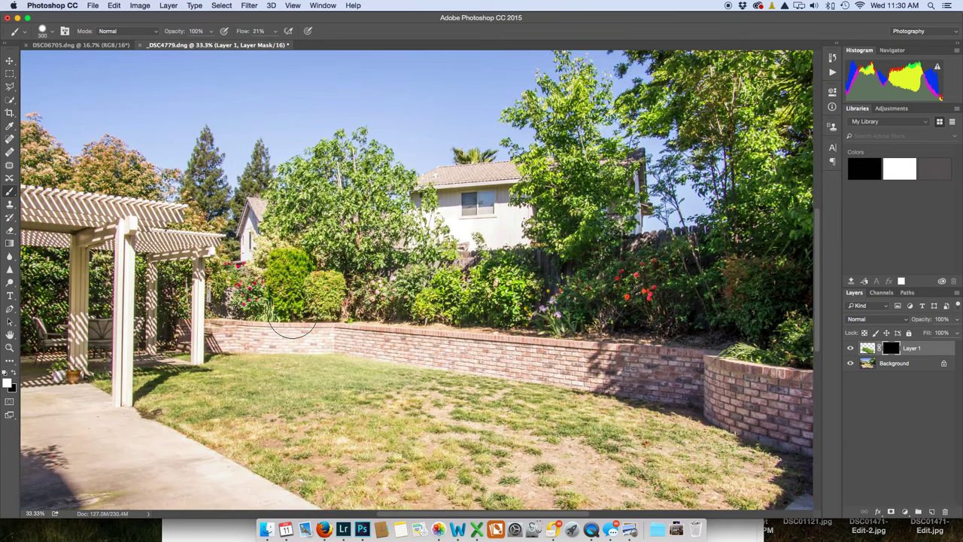
scroll(393, 225, down, 5)
scroll(393, 226, down, 2)
scroll(393, 226, right, 2)
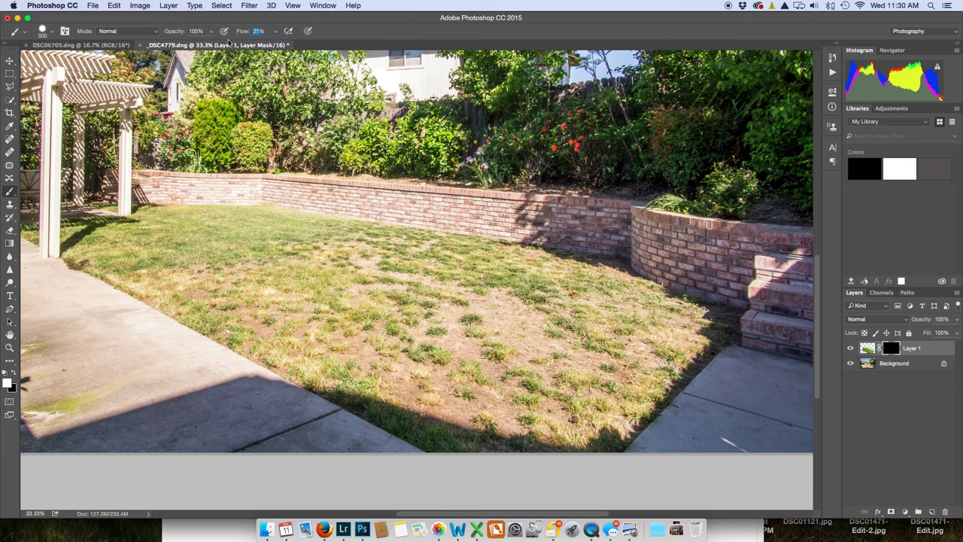
text(20)
key(Return)
key(shift+2)
right_click(509, 316)
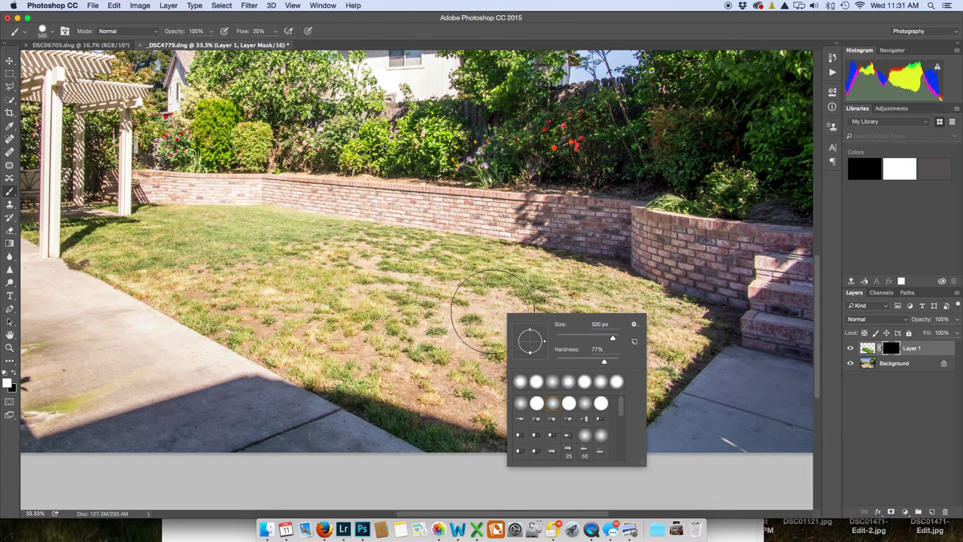
Shrink the brush to 400 px and paint grass back into the lower-right dry strip.
click(493, 311)
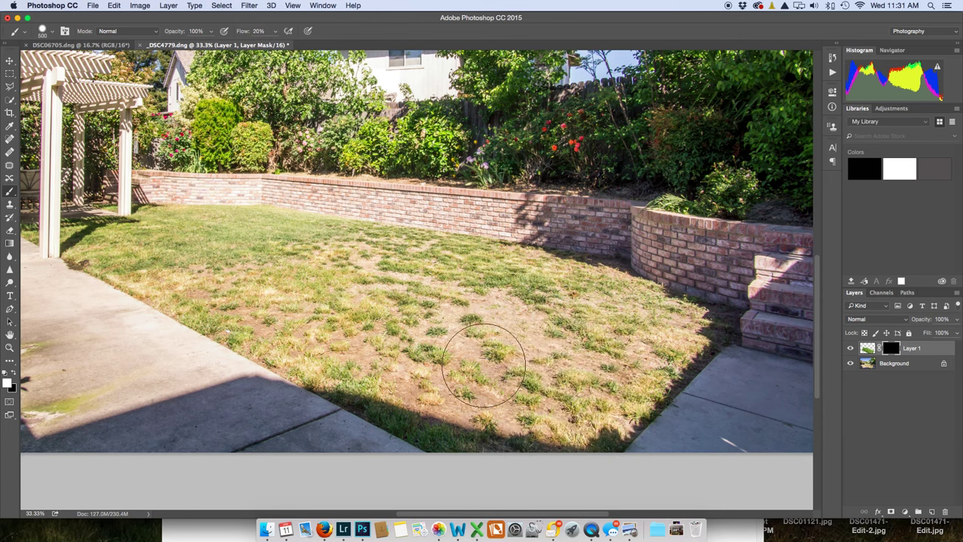
key(bracketleft)
key(bracketleft)
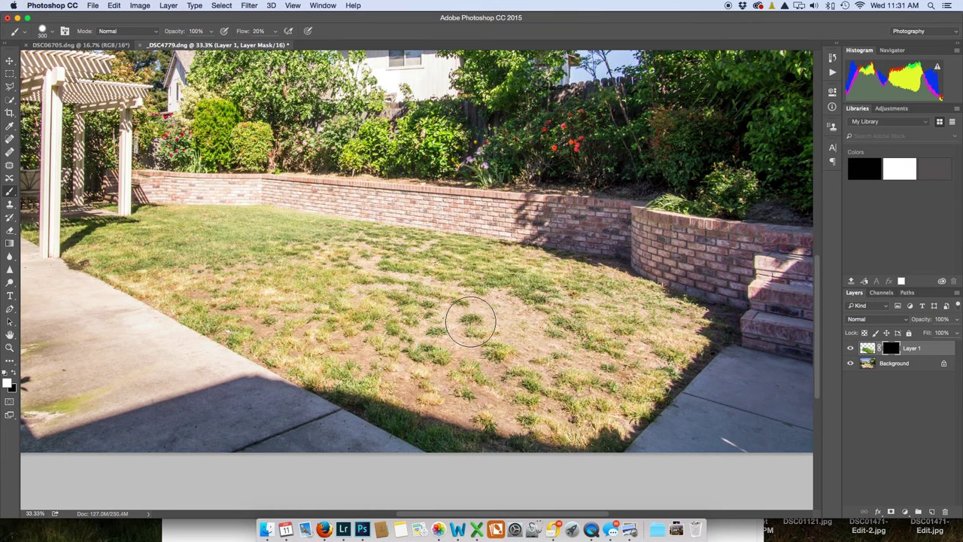
mouse_move(471, 322)
mouse_down()
mouse_move(524, 323)
mouse_move(269, 288)
mouse_move(556, 354)
mouse_move(491, 376)
mouse_move(442, 378)
mouse_move(331, 304)
mouse_move(489, 294)
mouse_move(338, 256)
mouse_up()
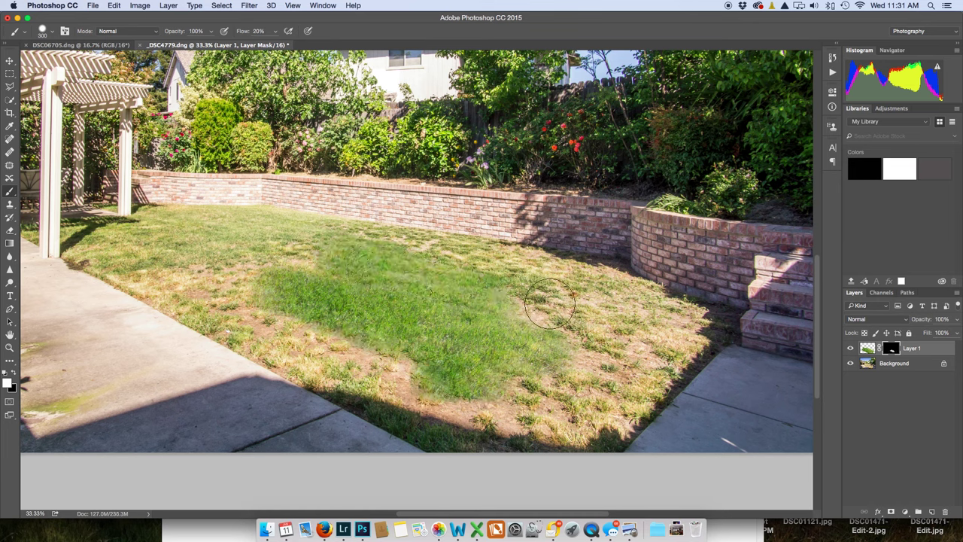
key(super+z)
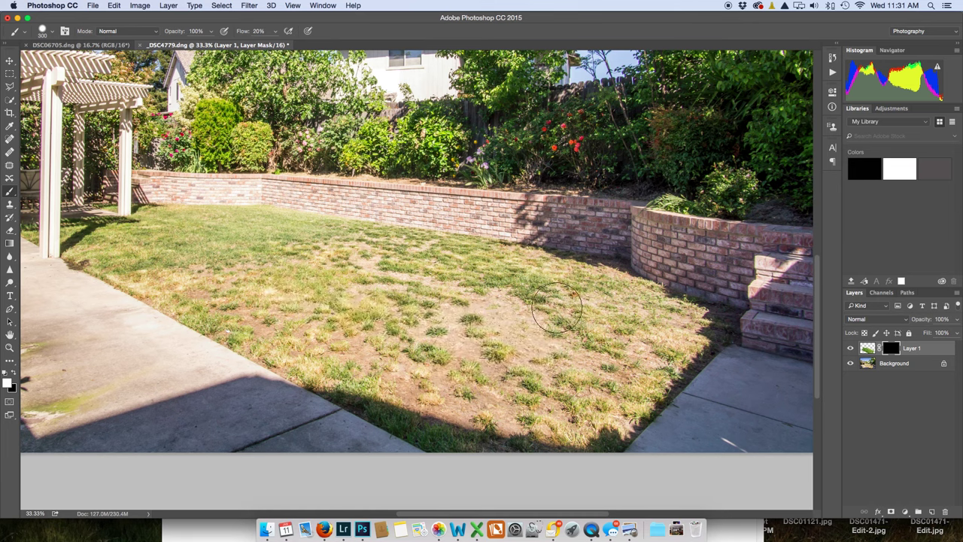
mouse_move(516, 323)
mouse_down()
mouse_move(505, 308)
mouse_move(489, 324)
mouse_move(440, 323)
mouse_move(474, 368)
mouse_move(546, 344)
mouse_move(574, 354)
mouse_move(673, 343)
mouse_move(667, 320)
mouse_move(621, 297)
mouse_move(542, 278)
mouse_move(598, 339)
mouse_up()
mouse_move(611, 410)
mouse_down()
mouse_move(550, 398)
mouse_move(512, 414)
mouse_move(478, 410)
mouse_move(452, 374)
mouse_move(433, 394)
mouse_move(419, 381)
mouse_move(486, 393)
mouse_move(503, 380)
mouse_move(497, 401)
mouse_move(526, 419)
mouse_move(422, 383)
mouse_move(409, 354)
mouse_move(437, 334)
mouse_up()
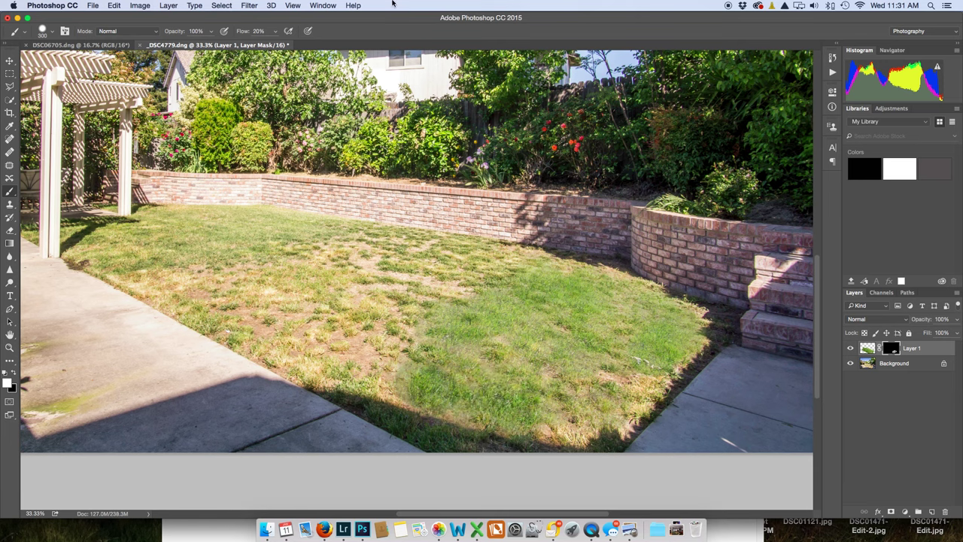
right_click(352, 192)
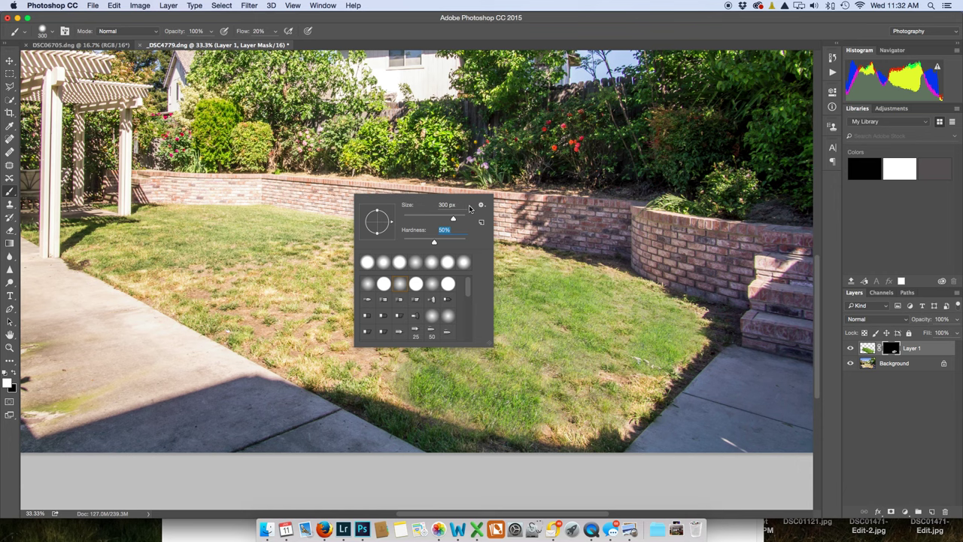
Paint the grass layer into the lower and lower-left brown patches with a 50%-hardness brush.
key(Return)
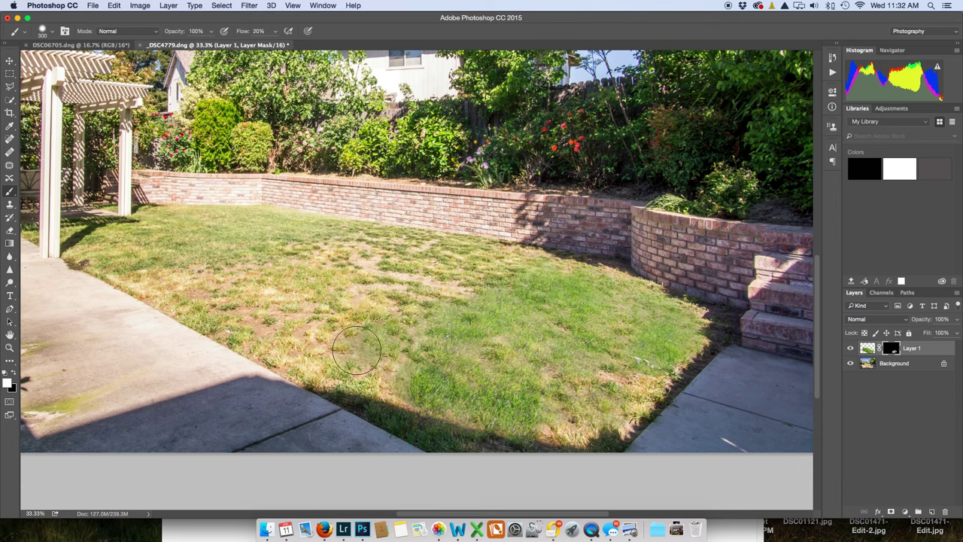
mouse_move(356, 351)
mouse_down()
mouse_move(390, 376)
mouse_move(323, 358)
mouse_move(283, 325)
mouse_move(352, 321)
mouse_move(403, 289)
mouse_move(461, 282)
mouse_move(451, 289)
mouse_move(457, 298)
mouse_move(505, 328)
mouse_move(542, 383)
mouse_move(558, 390)
mouse_move(605, 380)
mouse_move(610, 404)
mouse_move(544, 429)
mouse_move(525, 366)
mouse_move(461, 264)
mouse_move(417, 248)
mouse_move(353, 256)
mouse_move(359, 268)
mouse_move(417, 289)
mouse_move(253, 279)
mouse_move(262, 341)
mouse_move(202, 287)
mouse_move(151, 274)
mouse_move(95, 243)
mouse_move(129, 241)
mouse_move(137, 274)
mouse_move(156, 284)
mouse_move(245, 278)
mouse_move(318, 289)
mouse_move(297, 236)
mouse_move(326, 245)
mouse_move(164, 226)
mouse_move(283, 258)
mouse_move(511, 262)
mouse_move(602, 301)
mouse_move(638, 385)
mouse_move(613, 410)
mouse_move(656, 316)
mouse_move(673, 320)
mouse_move(606, 294)
mouse_up()
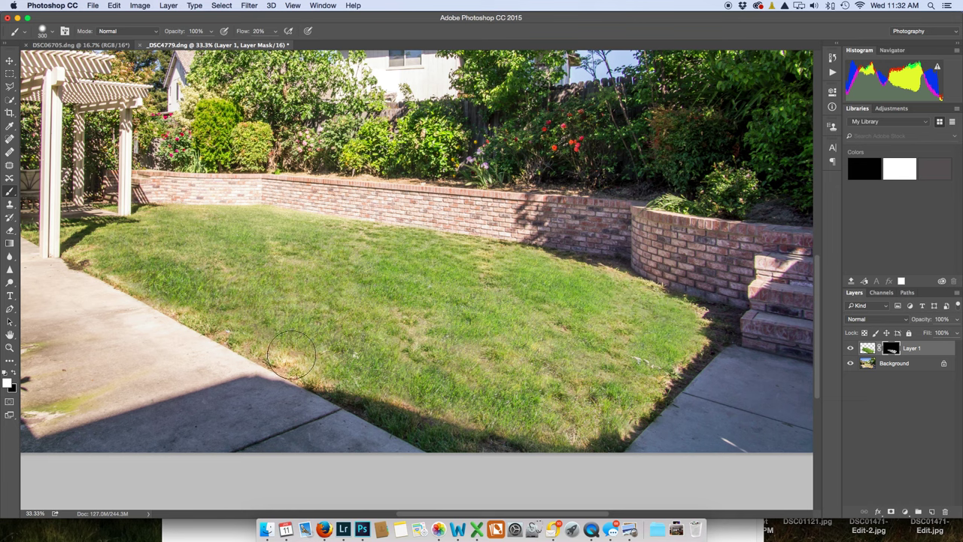
drag(292, 354, 320, 365)
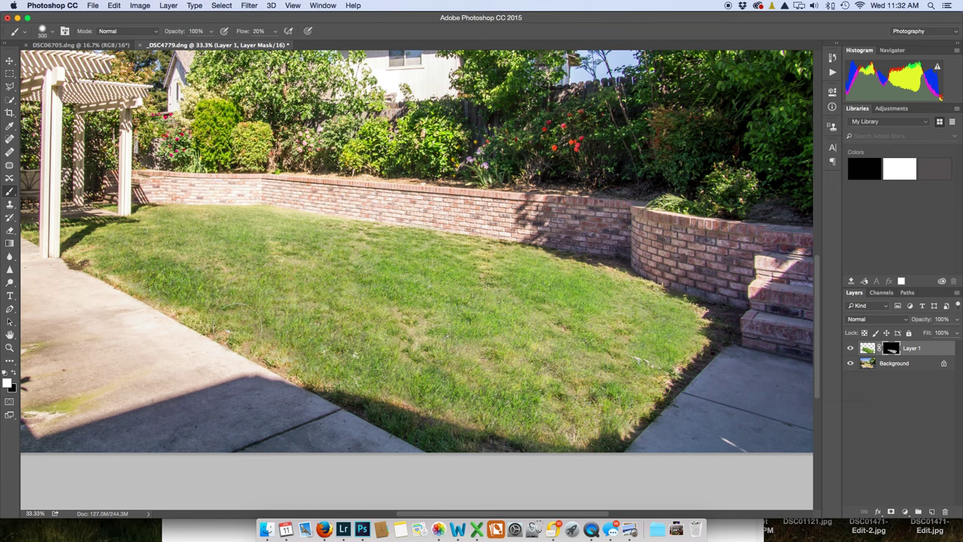
mouse_move(237, 326)
mouse_down()
mouse_move(271, 346)
mouse_move(246, 310)
mouse_move(112, 260)
mouse_move(226, 269)
mouse_move(301, 259)
mouse_move(402, 319)
mouse_move(437, 320)
mouse_move(490, 279)
mouse_move(513, 352)
mouse_move(411, 379)
mouse_move(405, 399)
mouse_up()
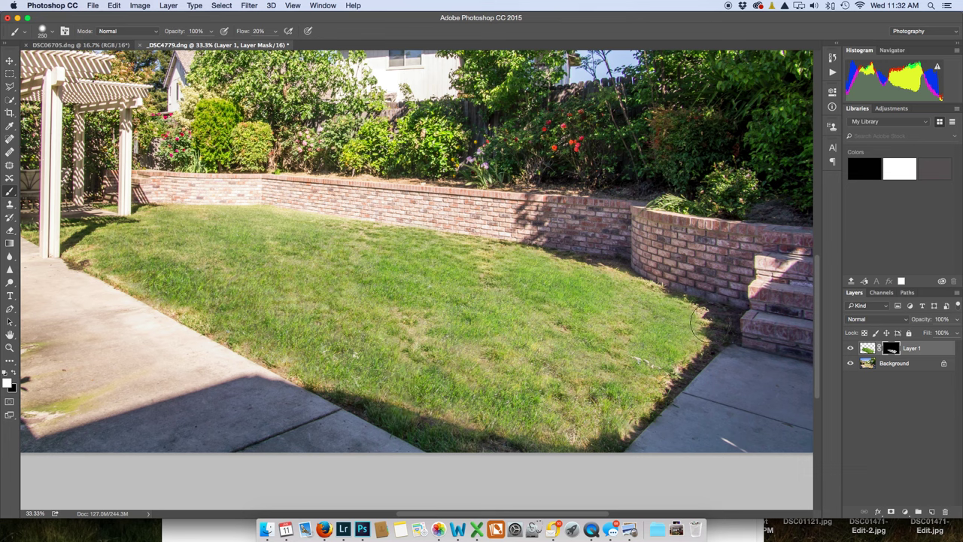
With a smaller brush, paint grass along the right edge up to the steps, redoing a stray stroke.
key(bracketleft)
drag(714, 322, 715, 322)
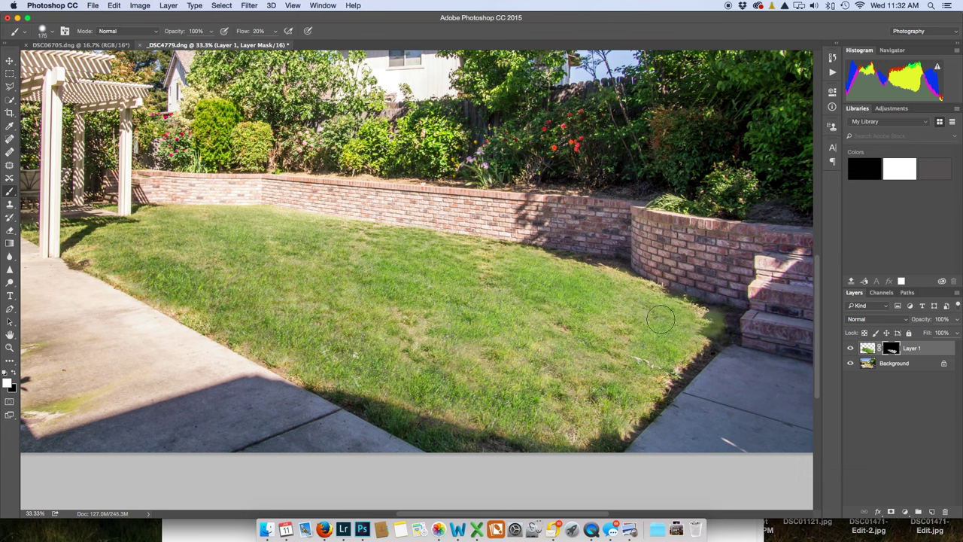
key(super+z)
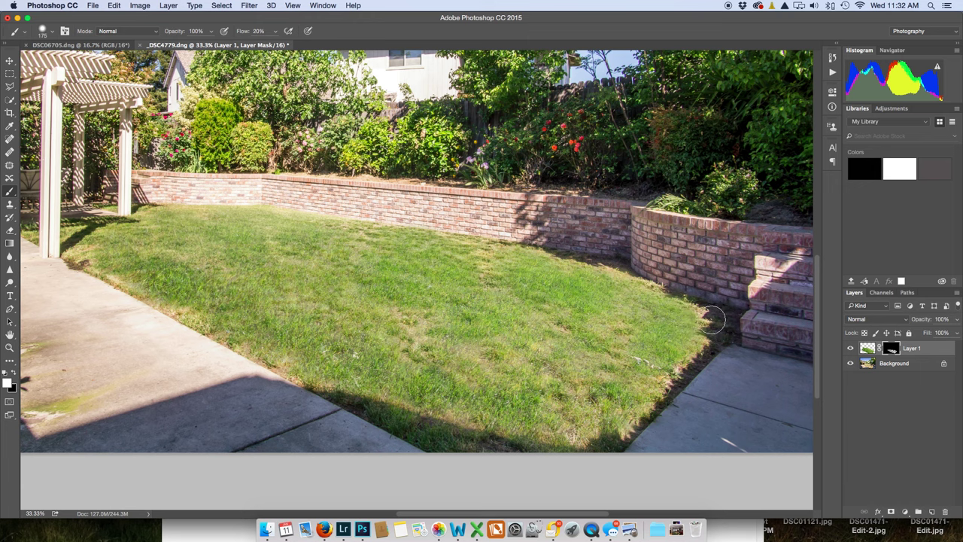
mouse_move(714, 321)
mouse_down()
mouse_move(737, 322)
mouse_move(715, 322)
mouse_up()
Zoom out to the whole photo and toggle Layer 1 off and on to compare.
key(super+minus)
key(super+minus)
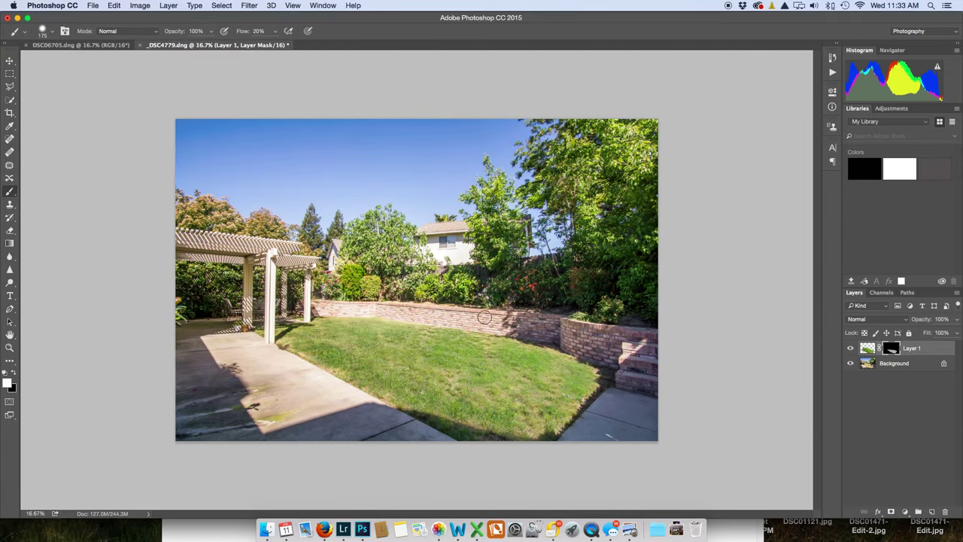
click(851, 349)
click(851, 349)
Compare opacity settings for the grass layer, ending at 85%.
click(958, 322)
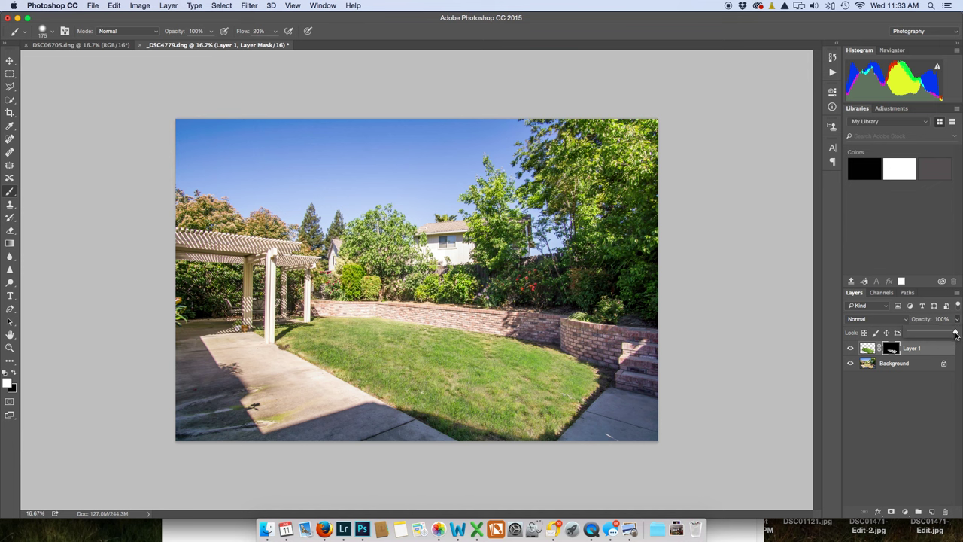
drag(949, 333, 904, 334)
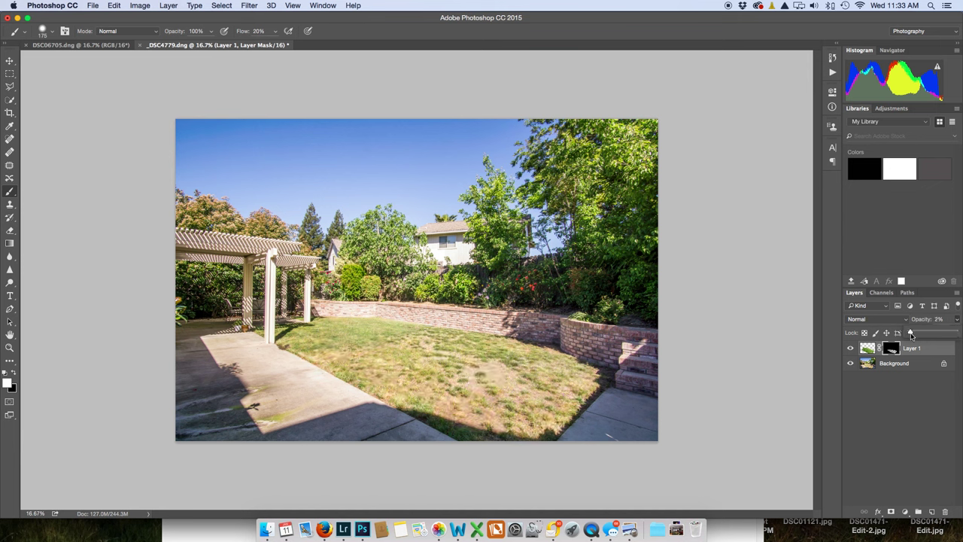
drag(926, 336, 927, 336)
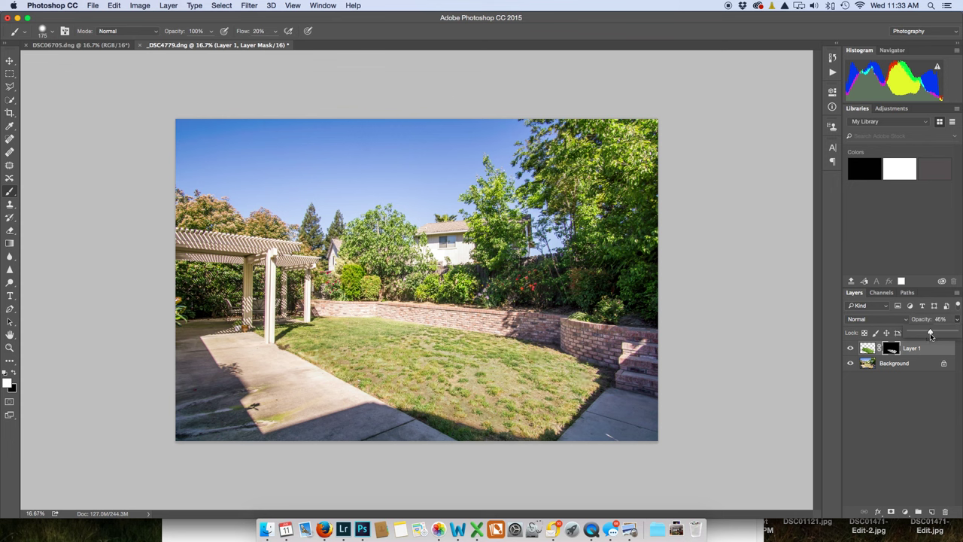
mouse_move(931, 336)
mouse_down()
mouse_move(873, 337)
mouse_move(927, 336)
mouse_up()
drag(939, 337, 957, 339)
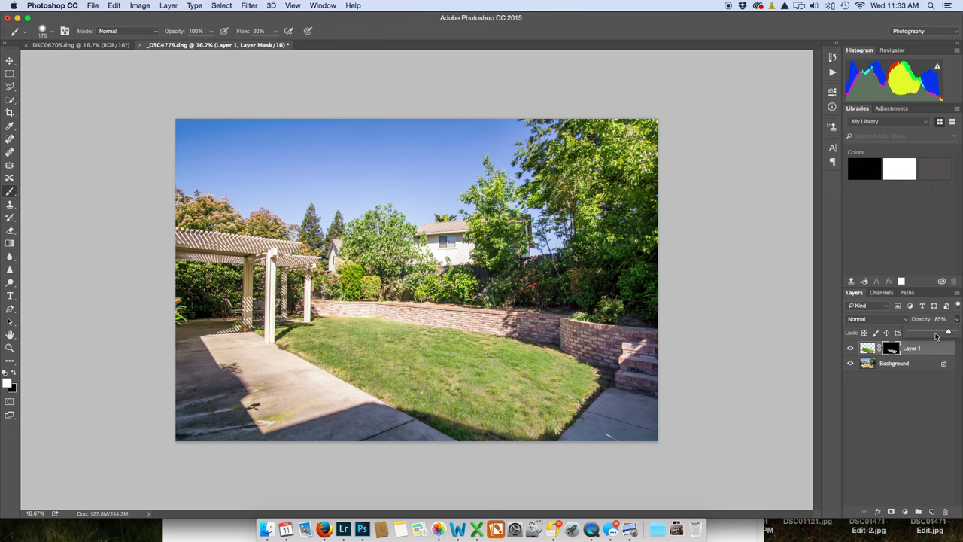
Inspect the lawn at 50% zoom, save as _DSC4779-Edit-2.tif, and return to Lightroom.
key(super+plus)
key(super+plus)
key(super+plus)
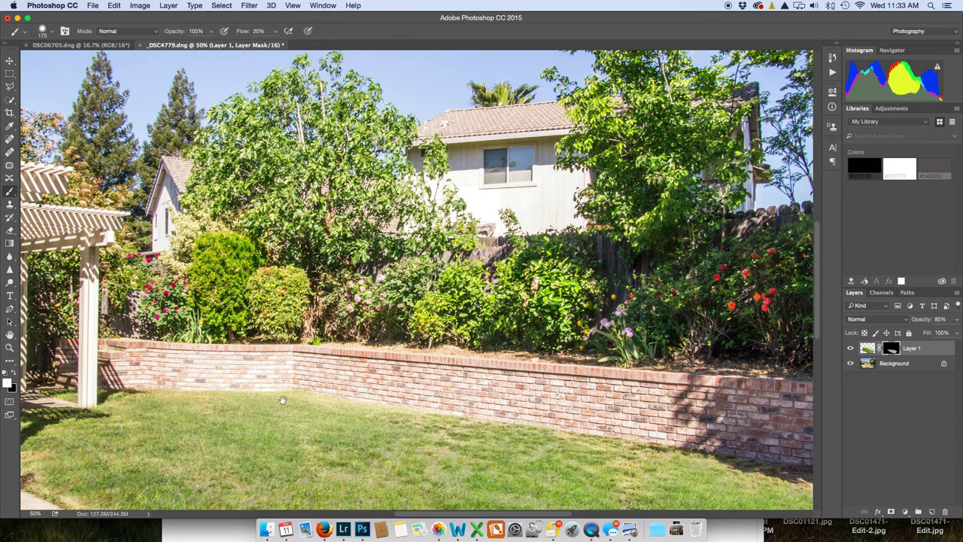
mouse_move(374, 434)
mouse_down()
mouse_move(298, 119)
mouse_move(301, 146)
mouse_move(350, 164)
mouse_up()
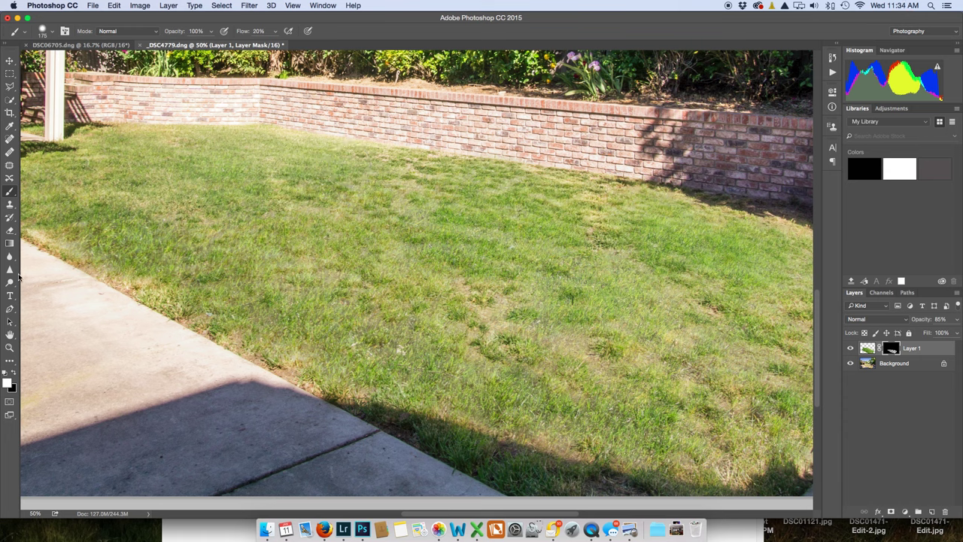
drag(166, 328, 409, 245)
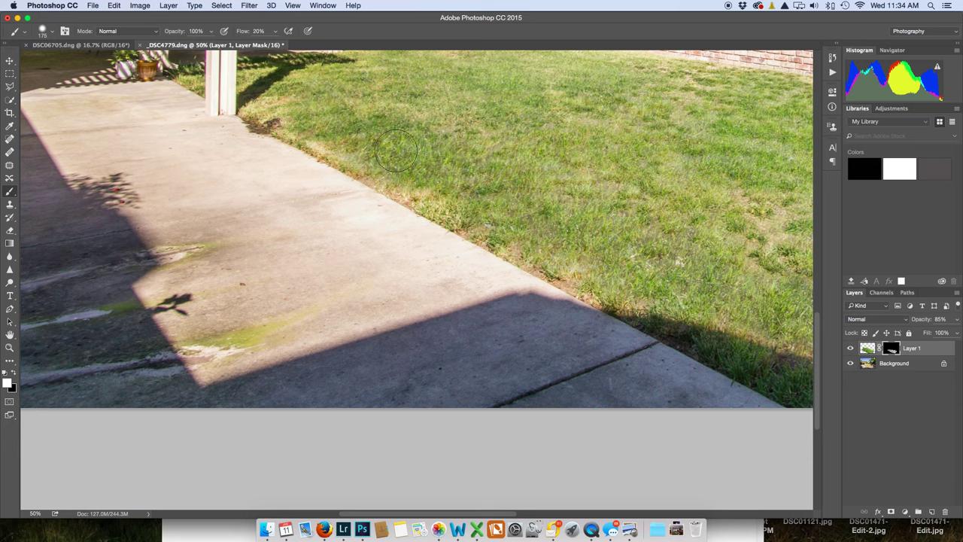
drag(541, 143, 88, 157)
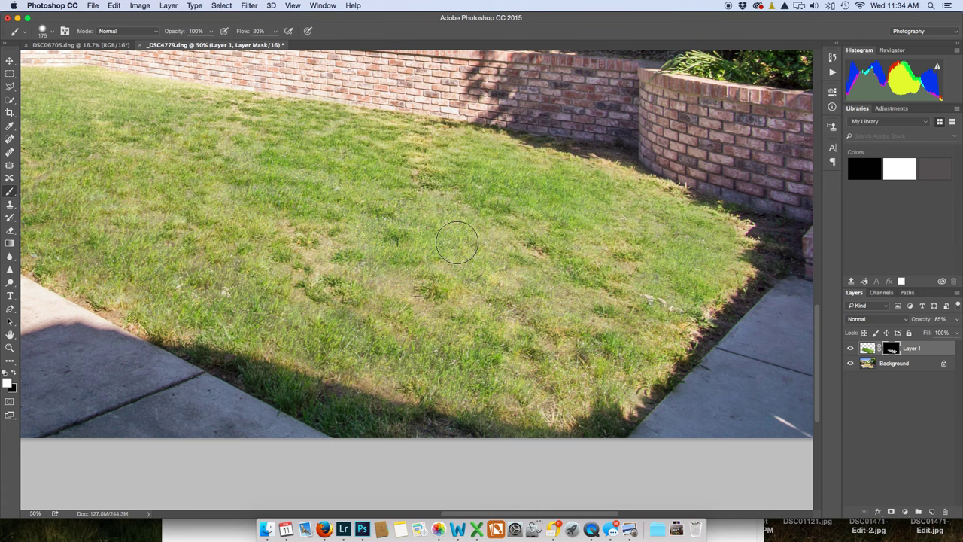
key(super+s)
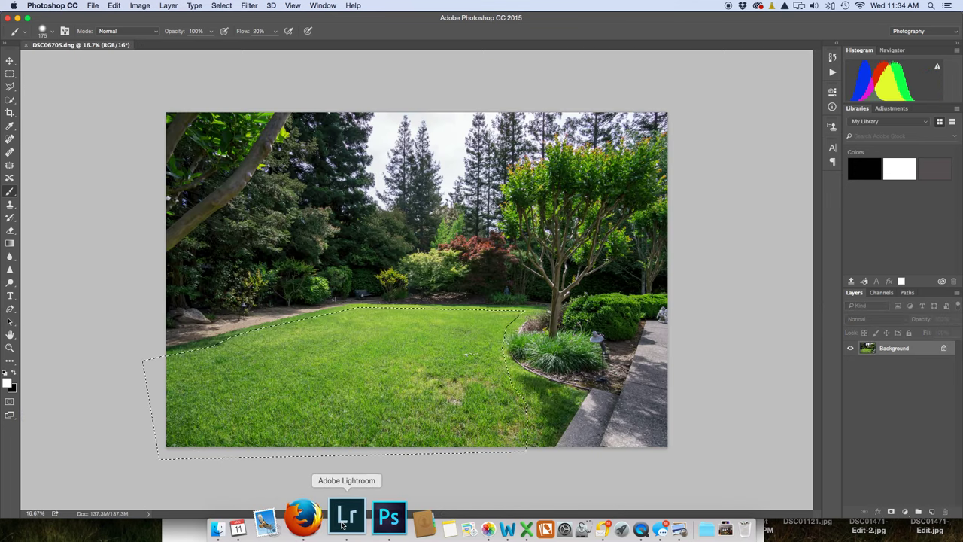
click(342, 519)
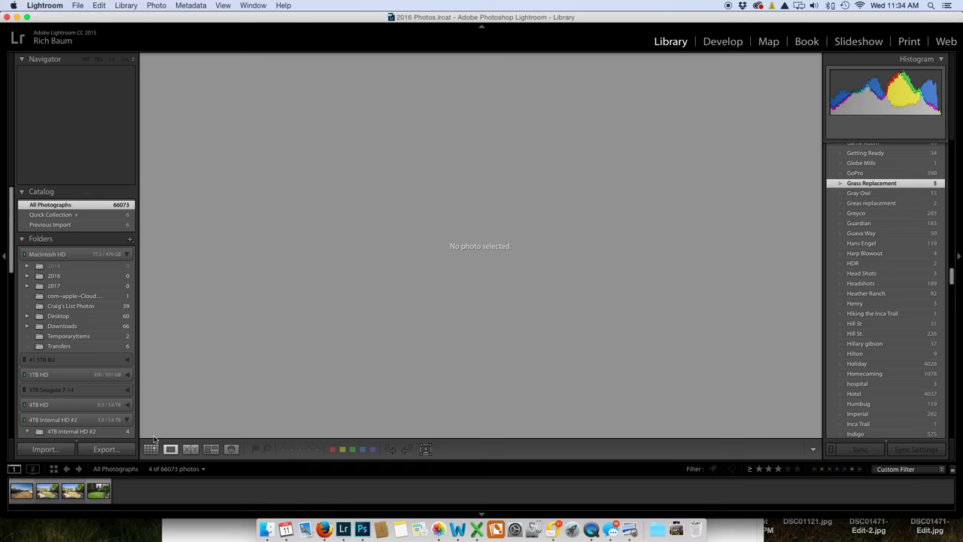
Show all Library photos as a thumbnail grid with filters turned off.
click(98, 493)
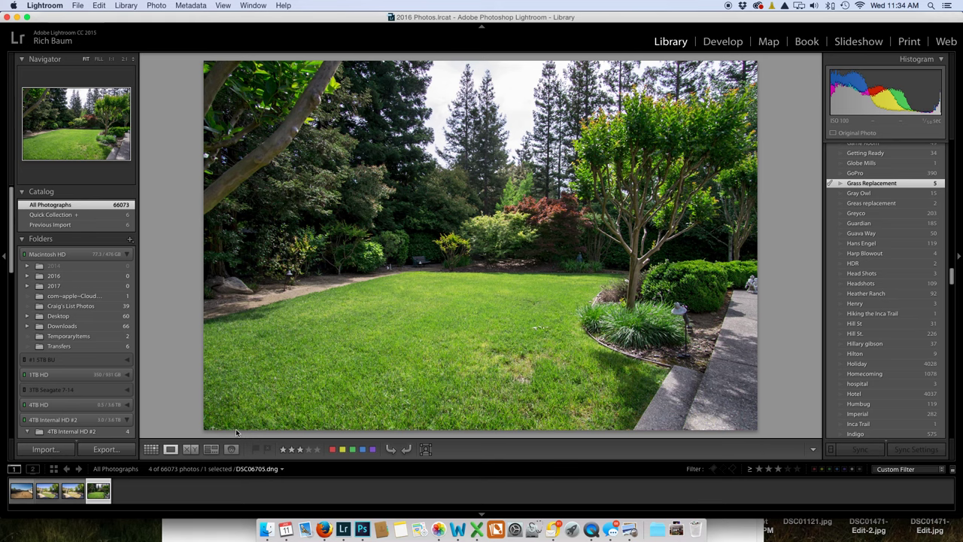
click(150, 449)
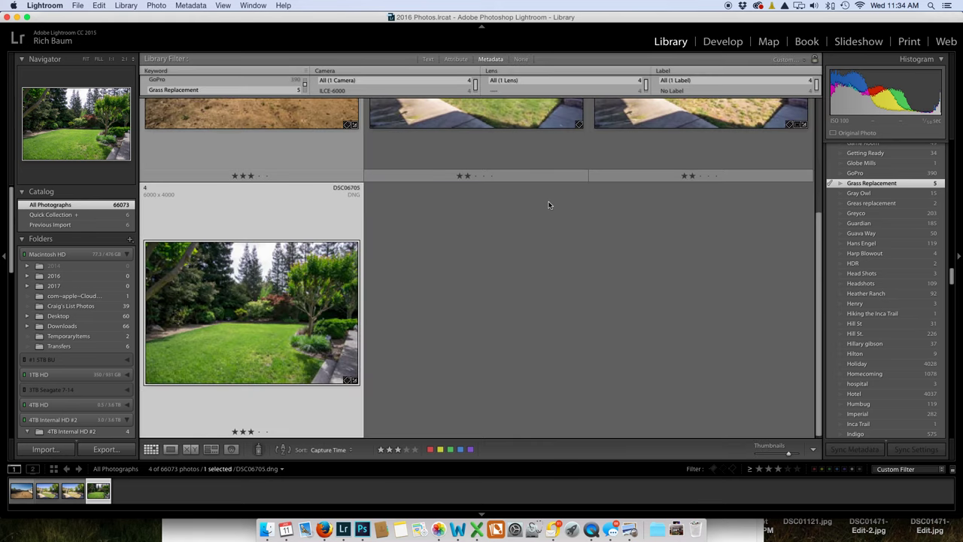
click(520, 59)
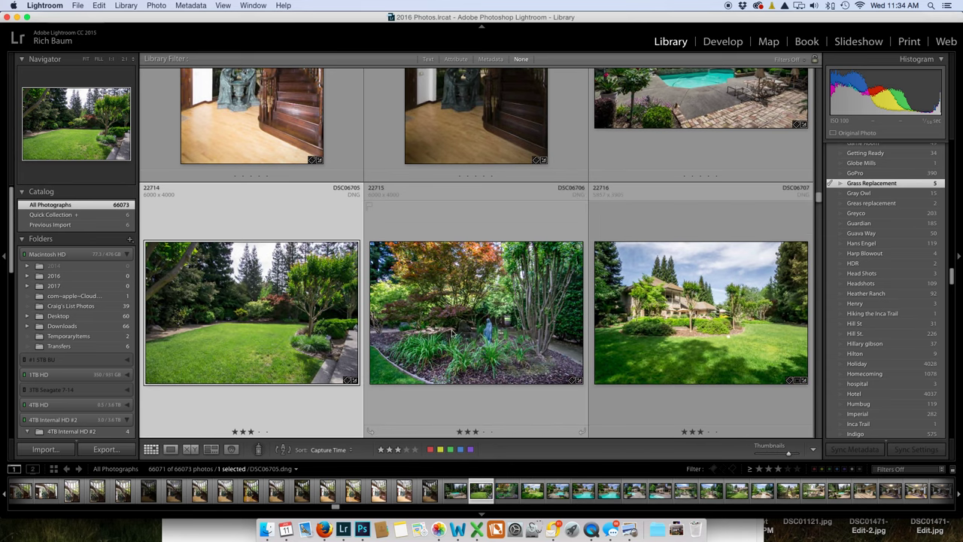
Scroll down to the backyard shots and open DSC07052 in Loupe view.
scroll(531, 325, down, 3)
scroll(531, 325, down, 10)
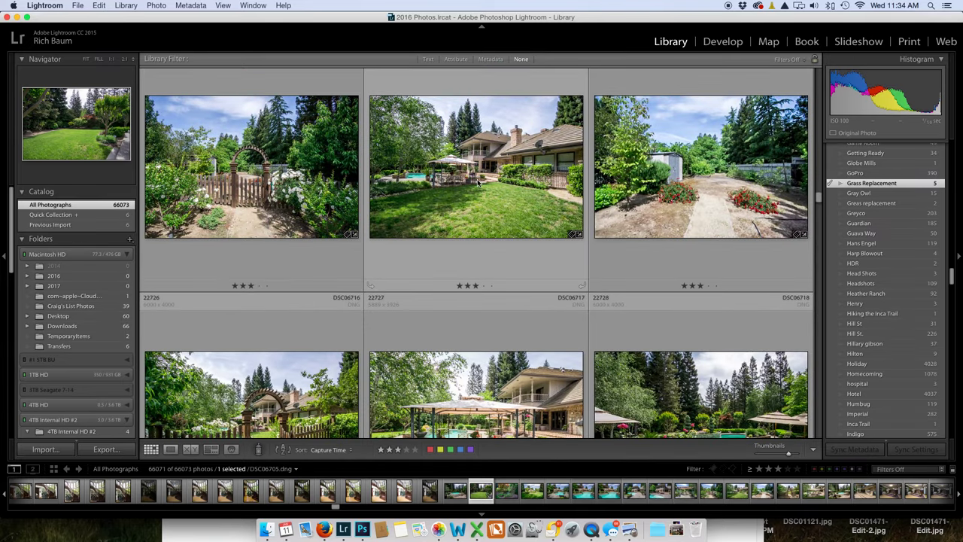
scroll(536, 199, down, 6)
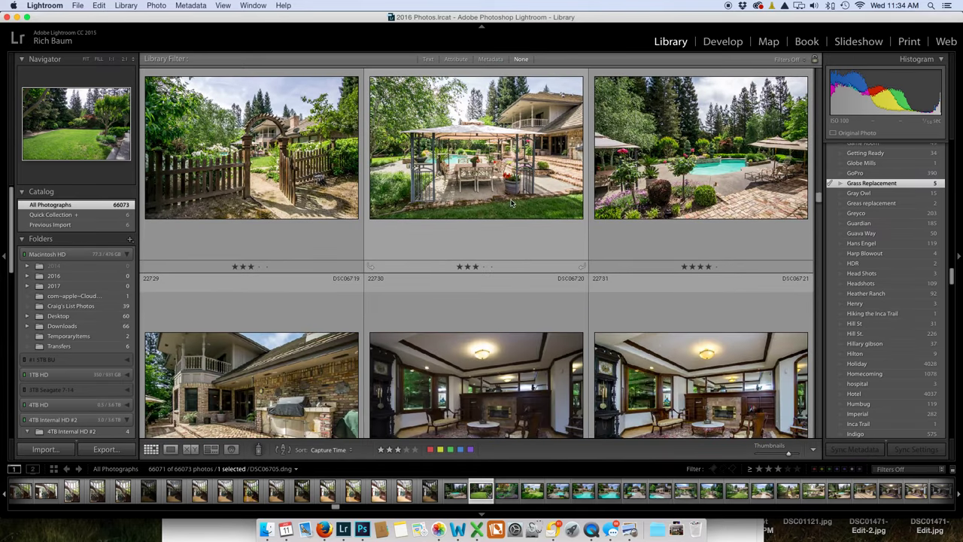
scroll(510, 202, down, 12)
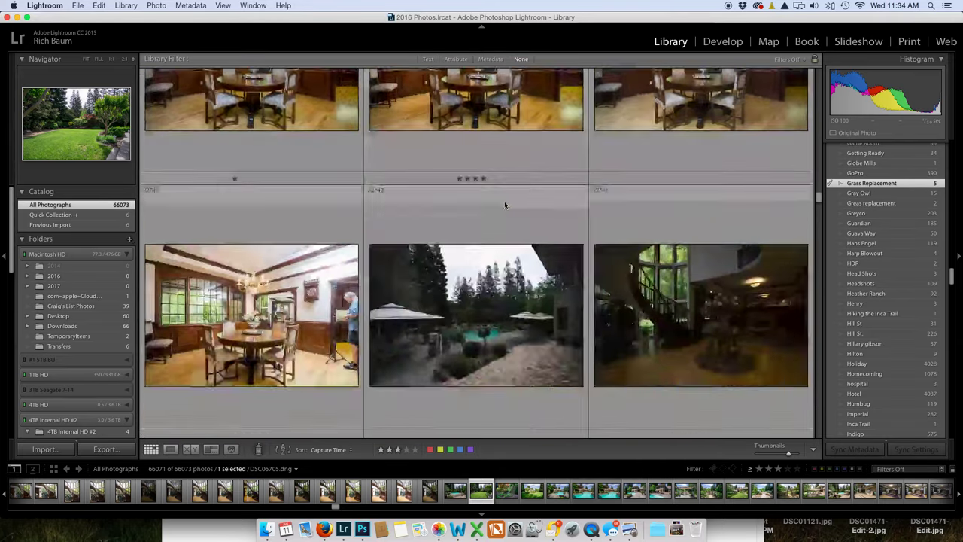
scroll(504, 205, down, 18)
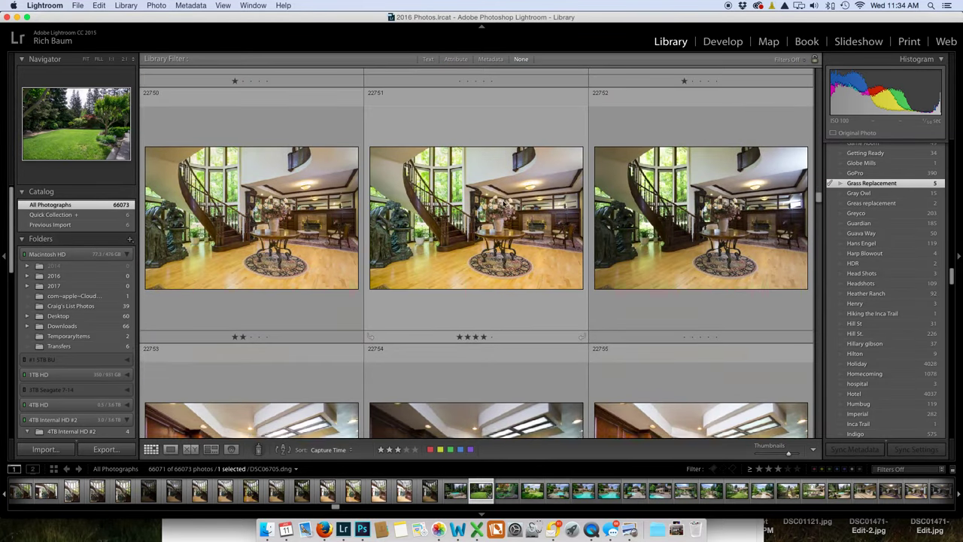
scroll(502, 203, down, 20)
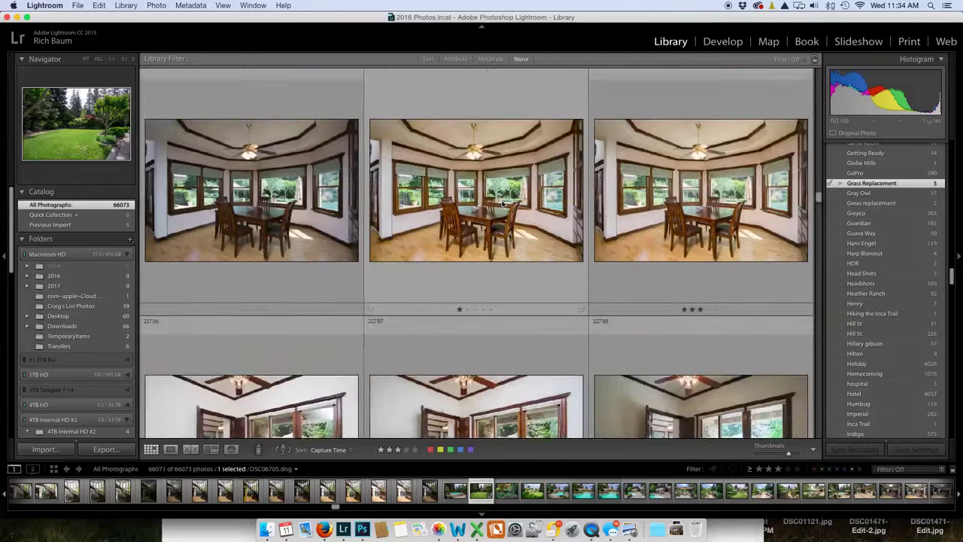
scroll(502, 204, down, 18)
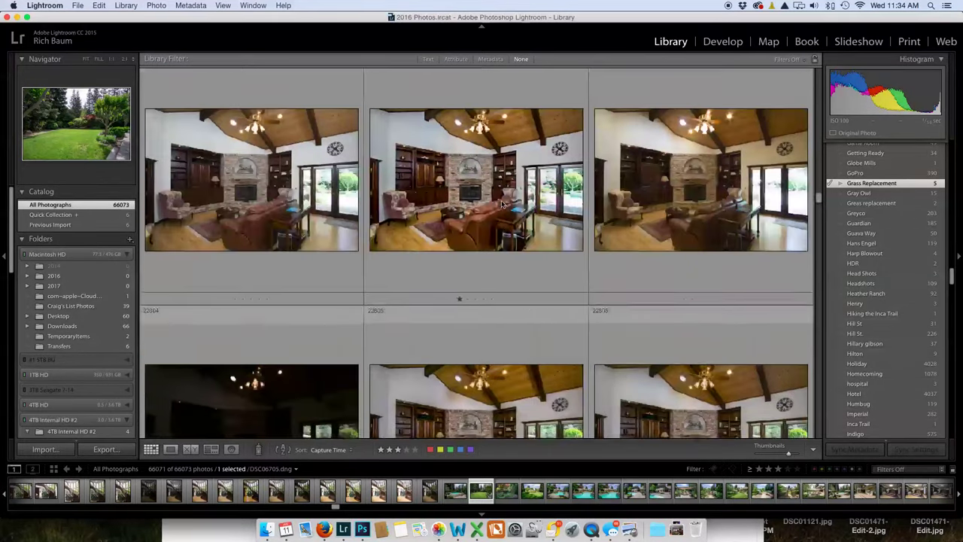
scroll(501, 203, down, 20)
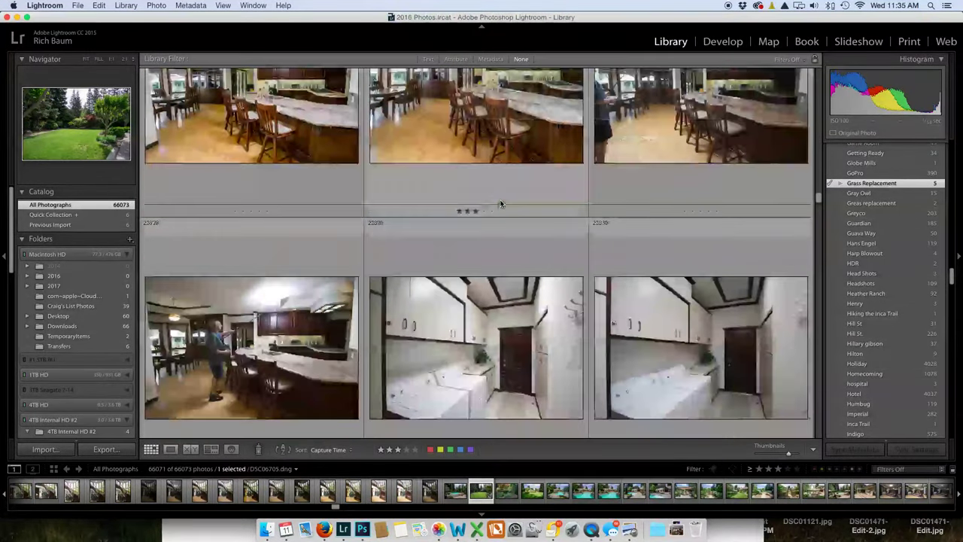
scroll(500, 203, down, 20)
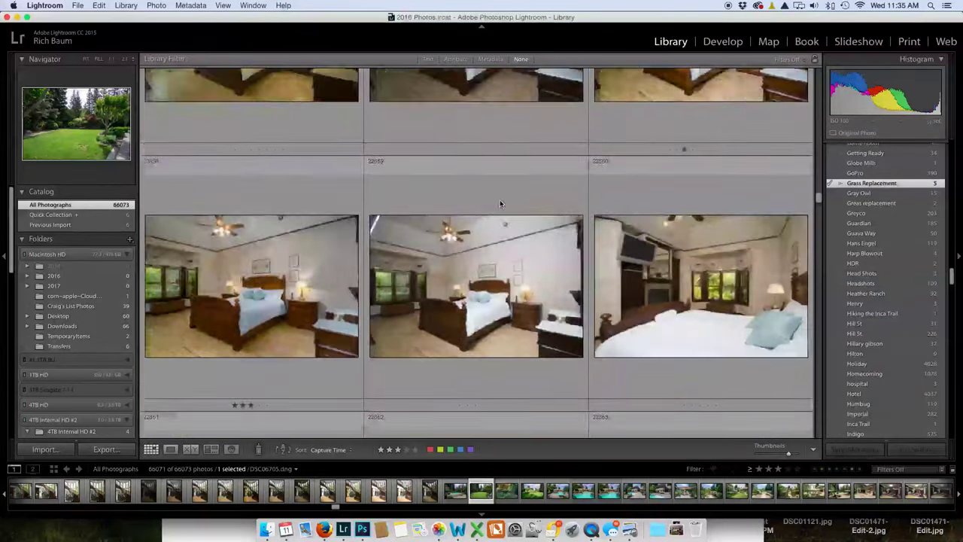
scroll(499, 199, down, 20)
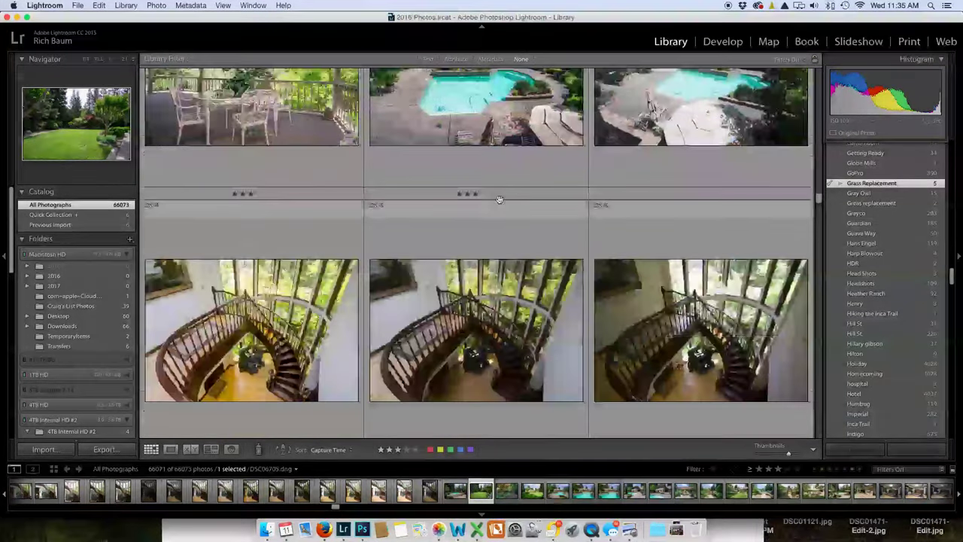
scroll(499, 199, down, 10)
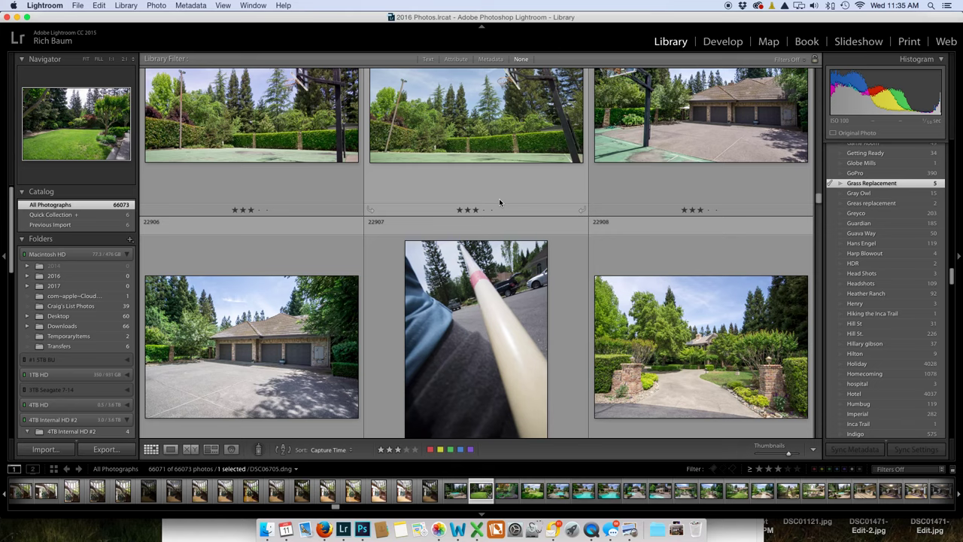
scroll(499, 200, down, 20)
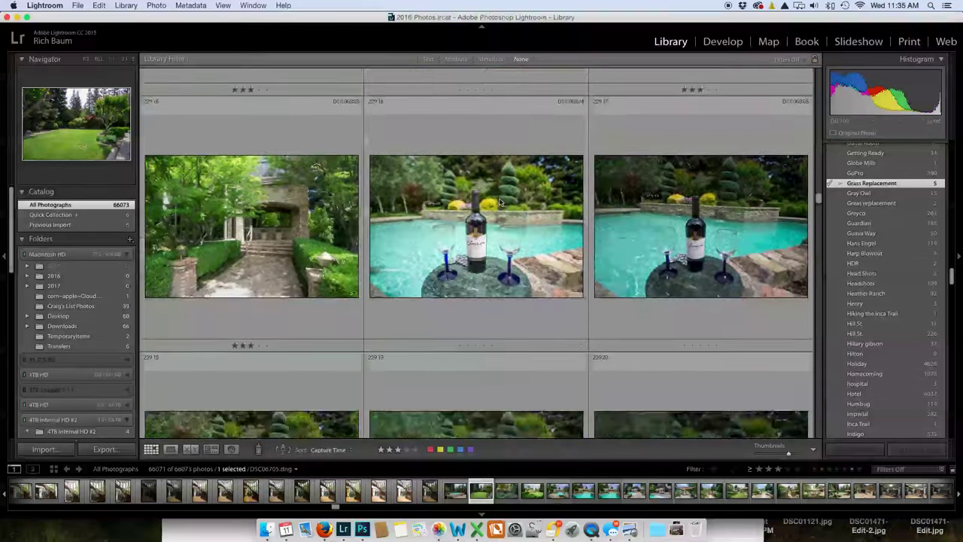
scroll(499, 202, down, 1)
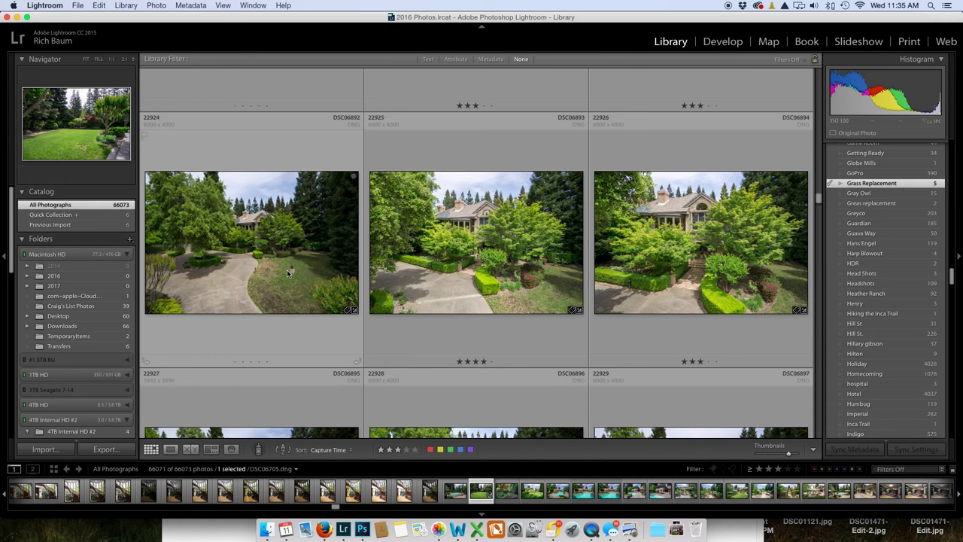
scroll(294, 274, down, 6)
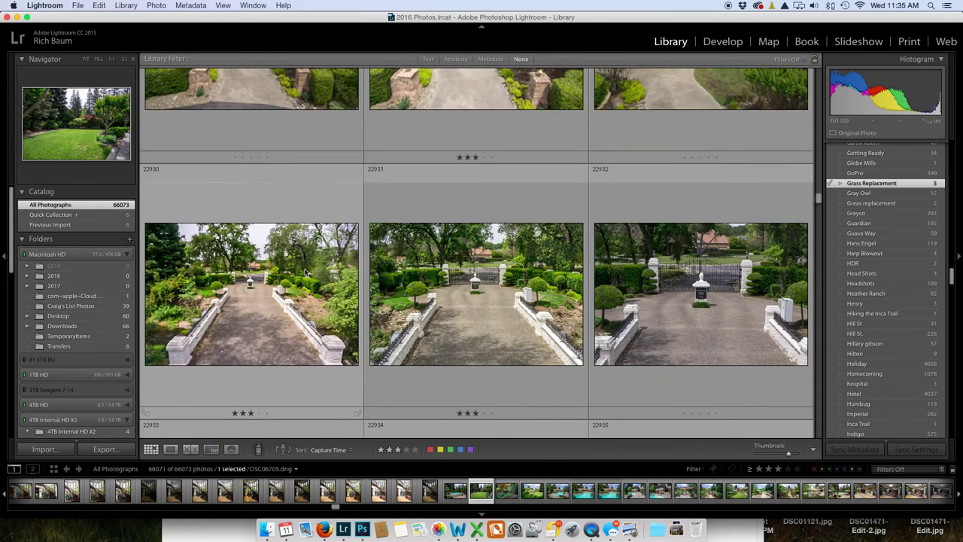
scroll(305, 271, down, 20)
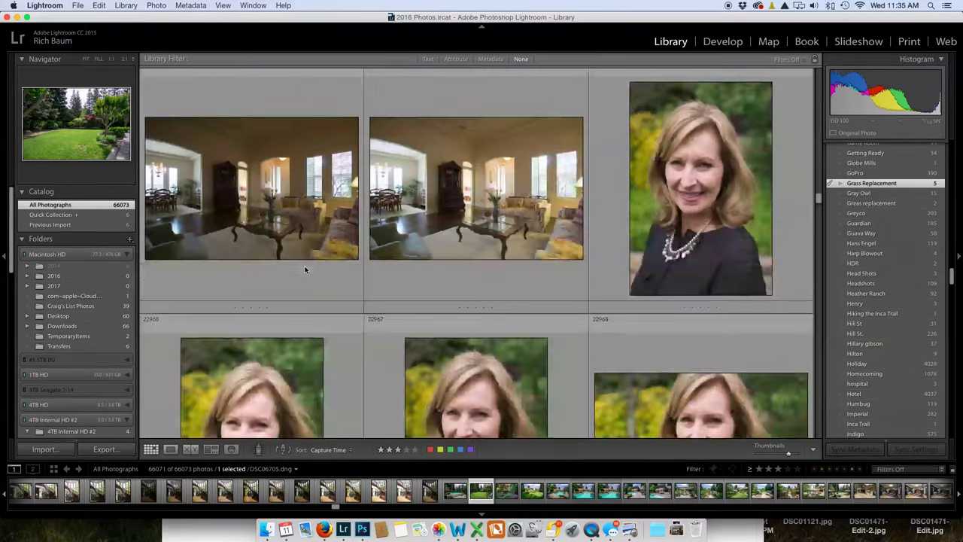
scroll(304, 270, down, 20)
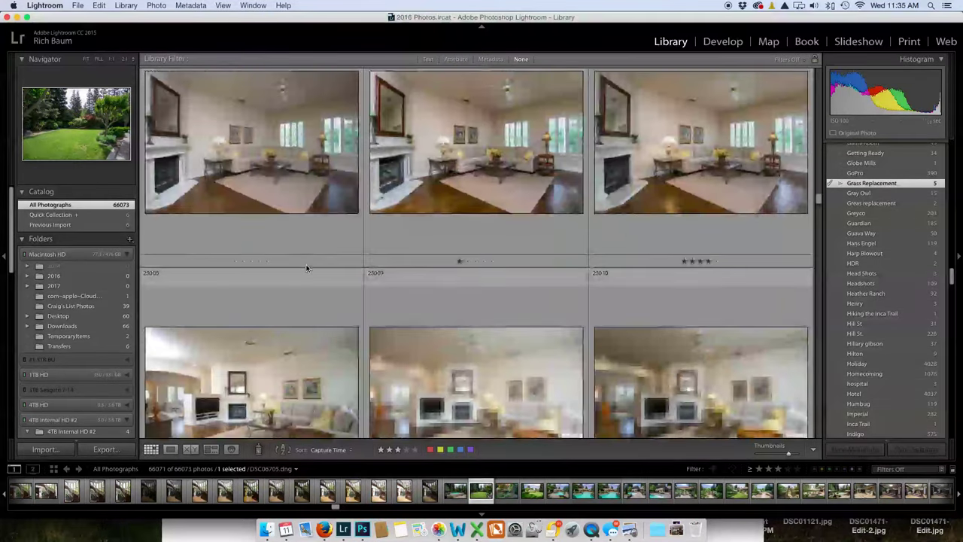
scroll(306, 267, down, 20)
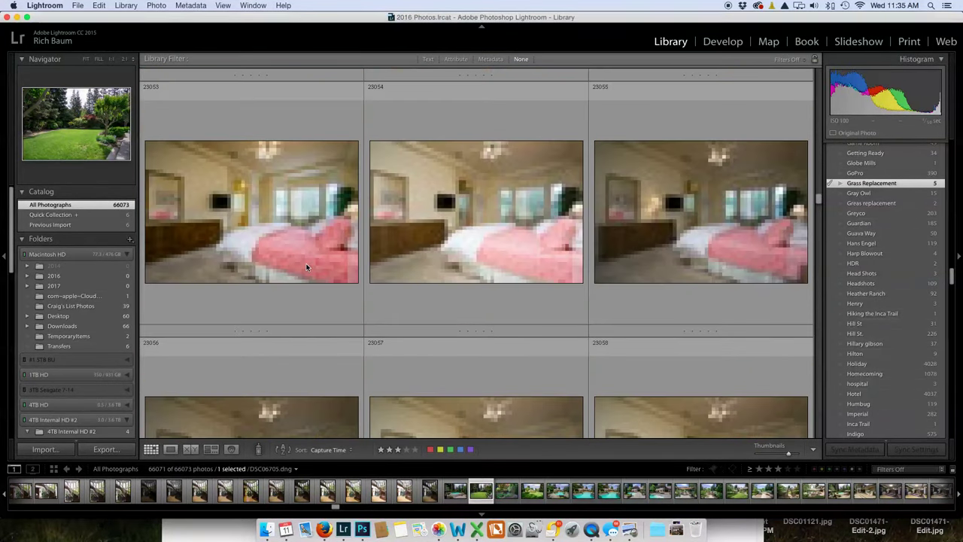
scroll(305, 265, down, 20)
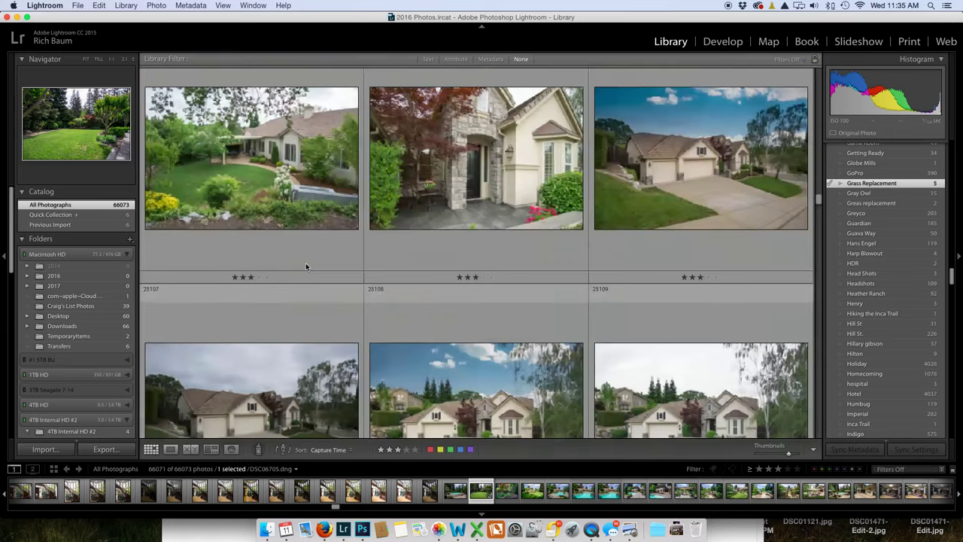
scroll(305, 262, up, 5)
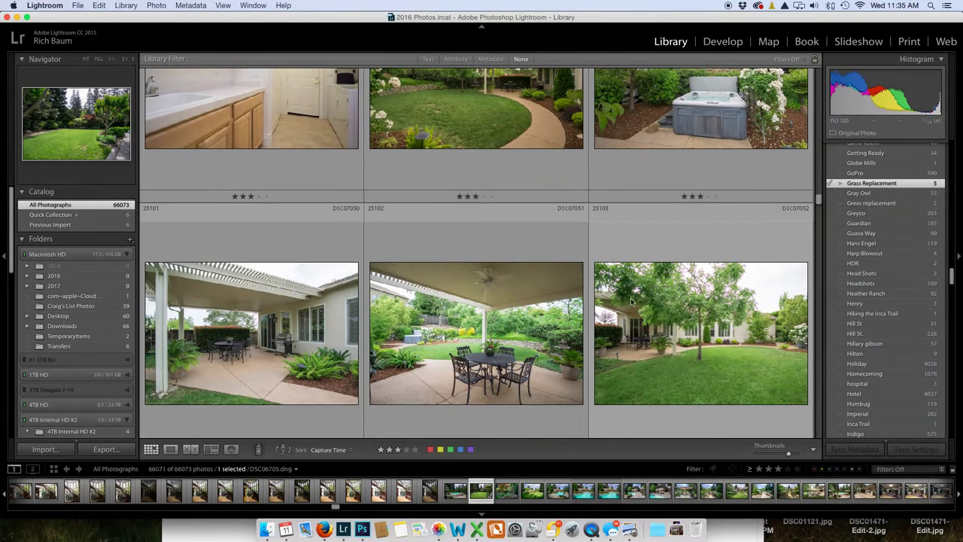
double_click(659, 316)
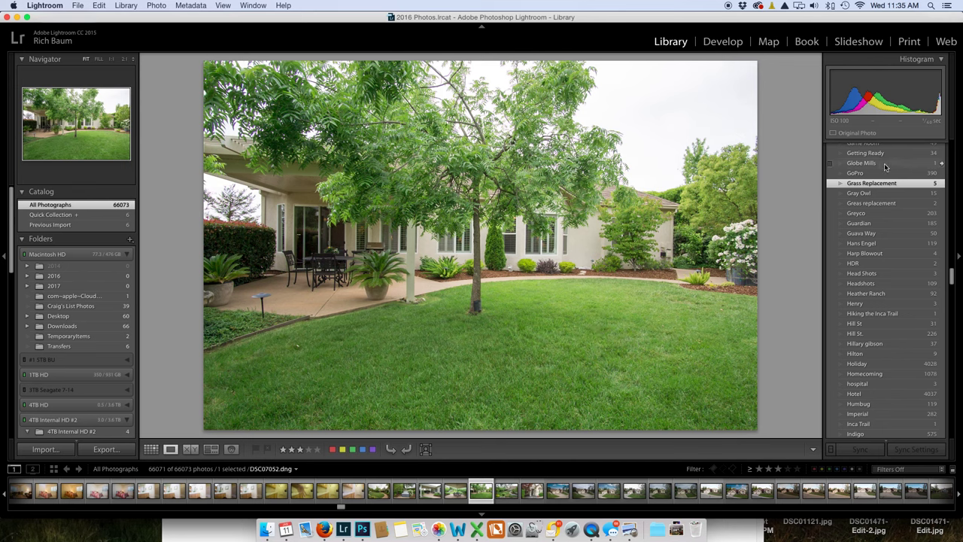
Add the Grass Replacement keyword to DSC07052's existing keyword tags.
scroll(842, 164, up, 10)
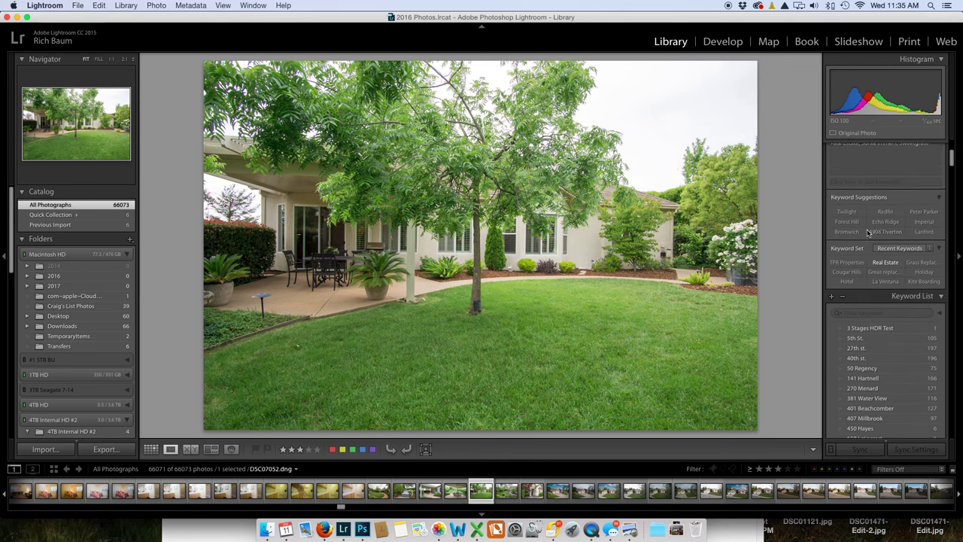
click(909, 313)
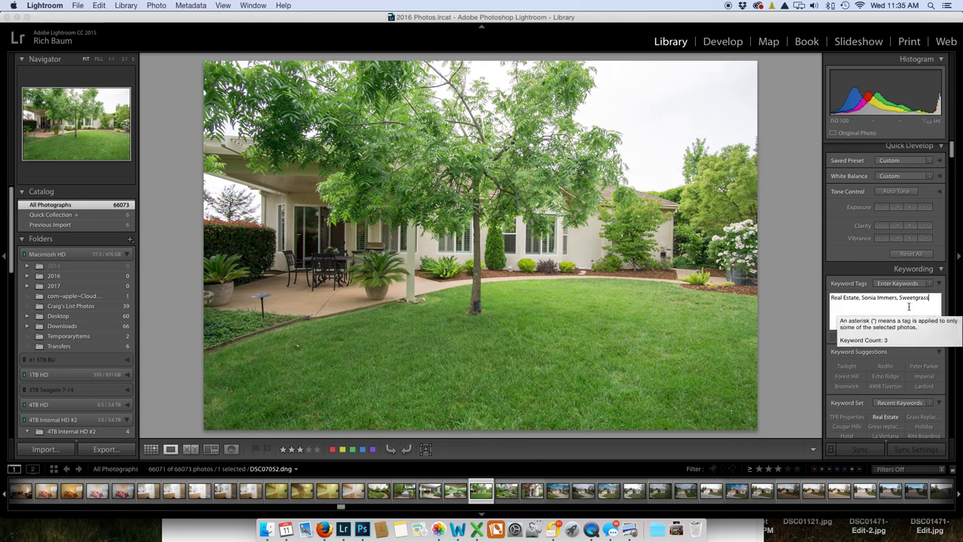
text(, )
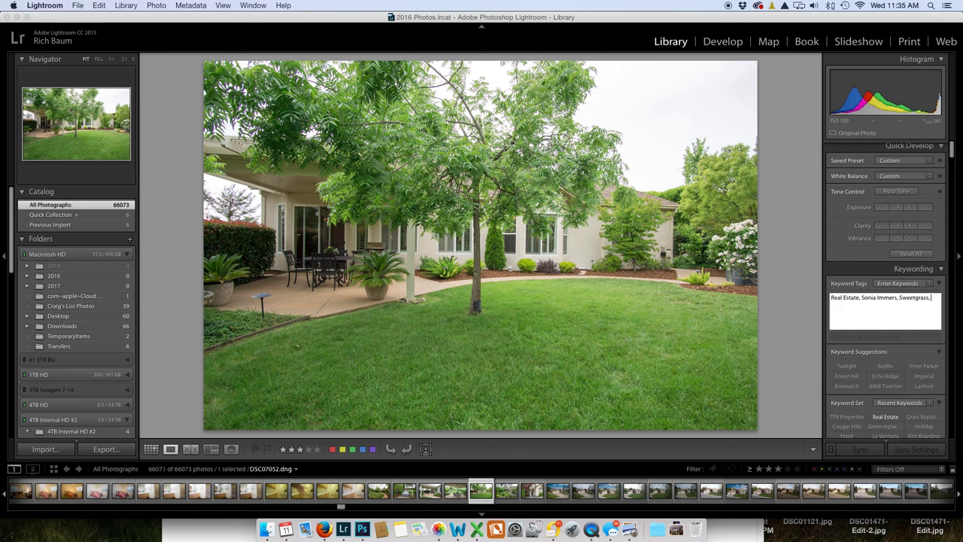
text(Grass Replacement)
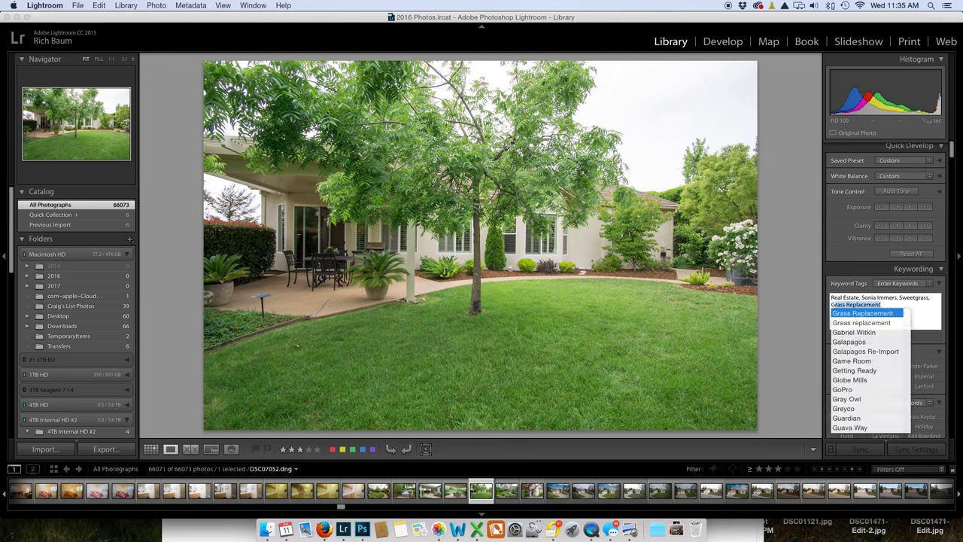
click(874, 315)
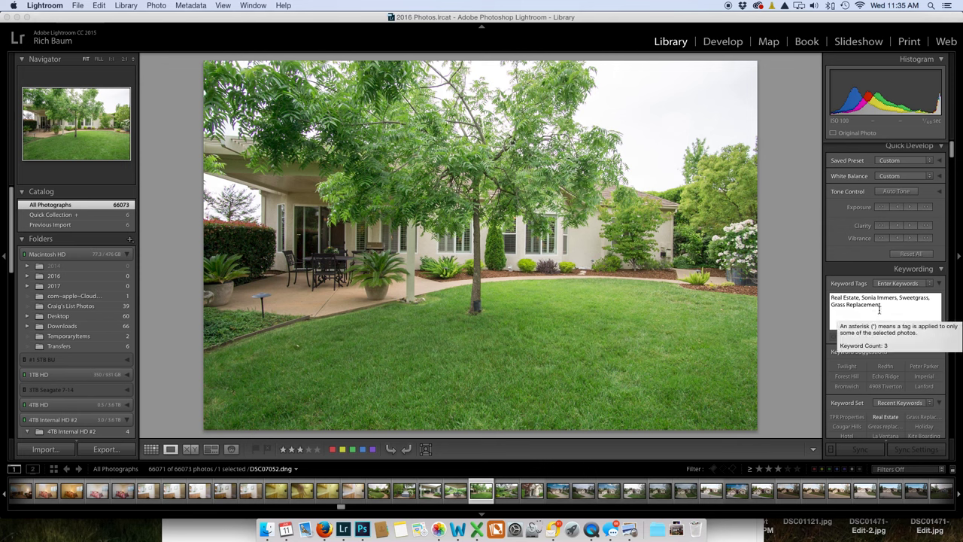
Step through the following house photos, comparing the edited front-of-house with its grey-sky original.
key(Right)
key(Right)
key(Right)
key(Right)
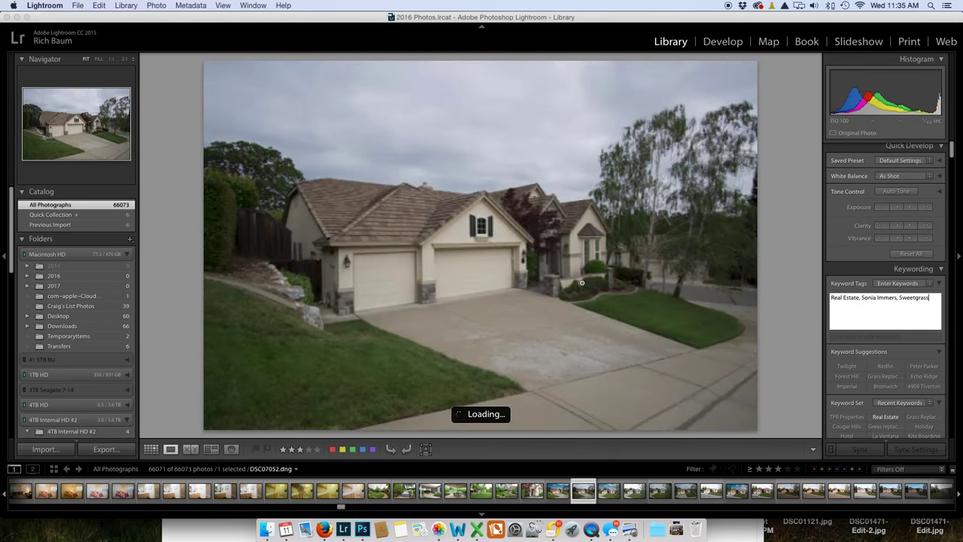
key(Right)
key(Right)
key(Right)
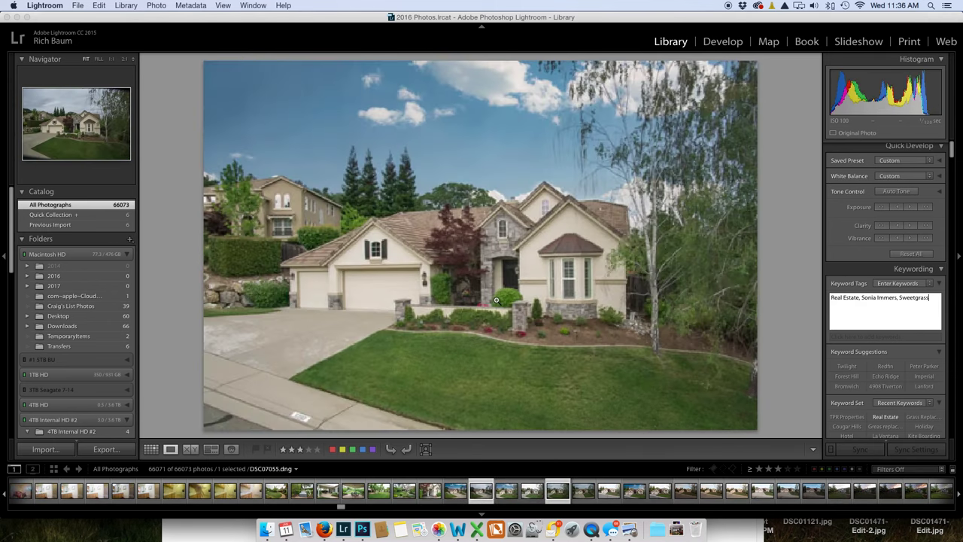
key(Right)
key(Right)
key(Right)
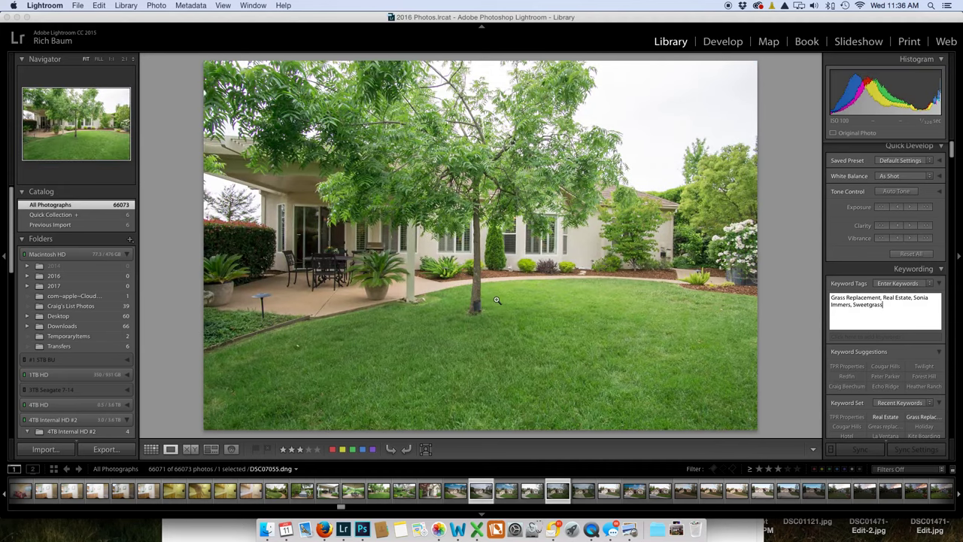
key(Right)
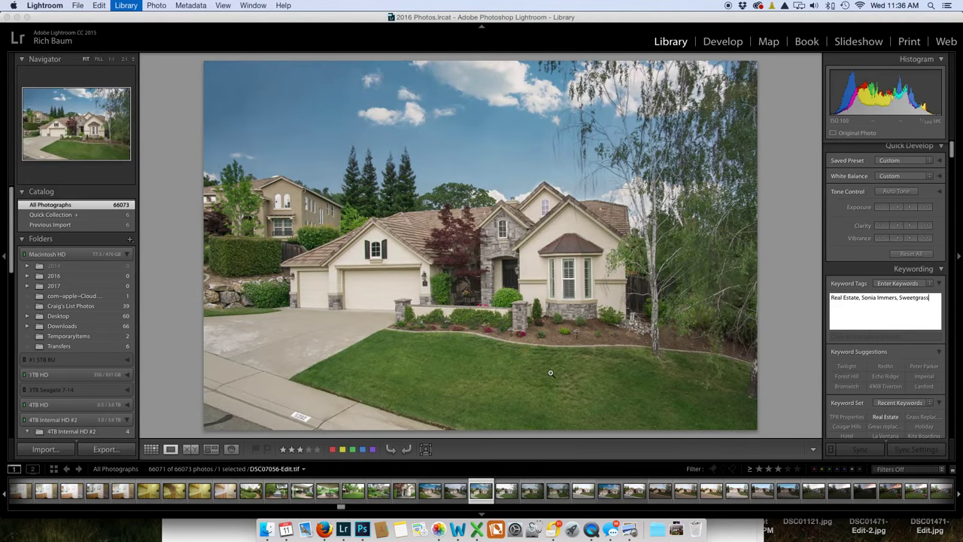
key(Right)
key(Left)
key(Right)
key(Right)
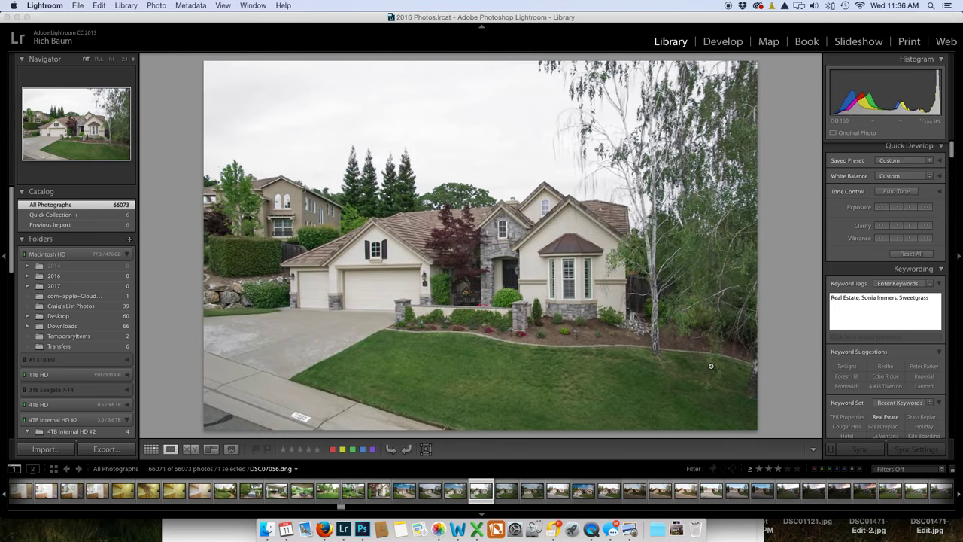
View the photos full screen with lights dimmed, advancing to DSC07058.
key(shift+f)
key(l)
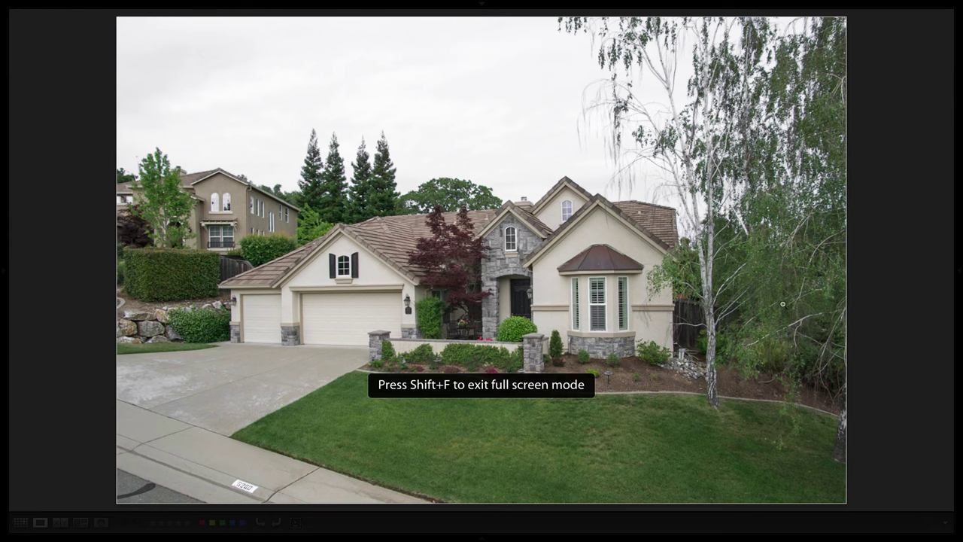
key(Right)
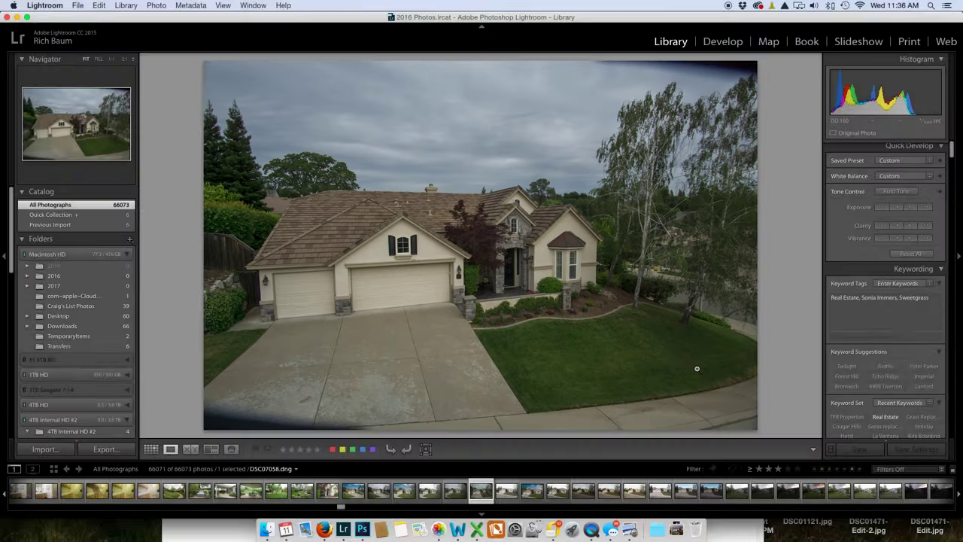
Advance past the backyard brackets and display the twilight photo RB1_6278-Edit.tif.
key(Right)
key(Right)
key(Right)
key(Right)
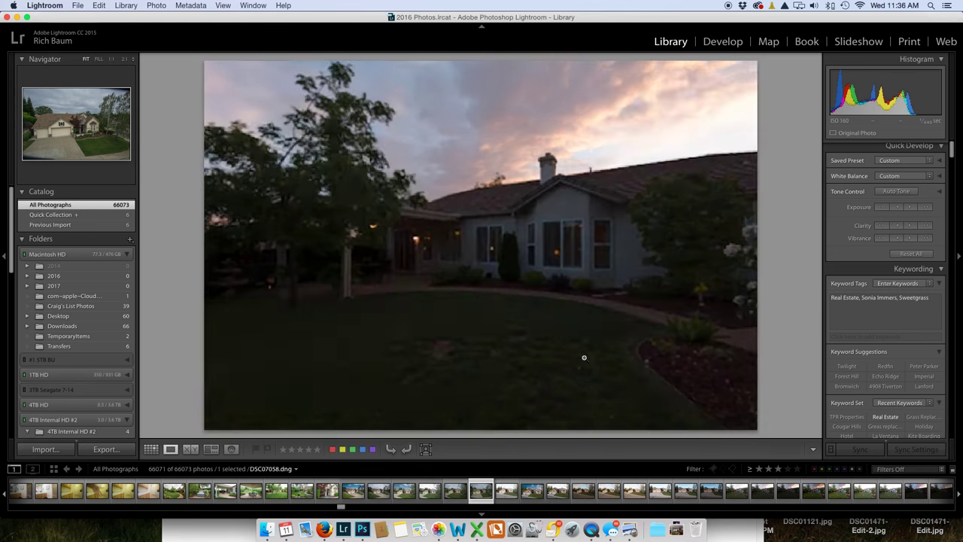
key(Right)
key(Right)
key(Right)
key(Right)
key(Right)
key(Right)
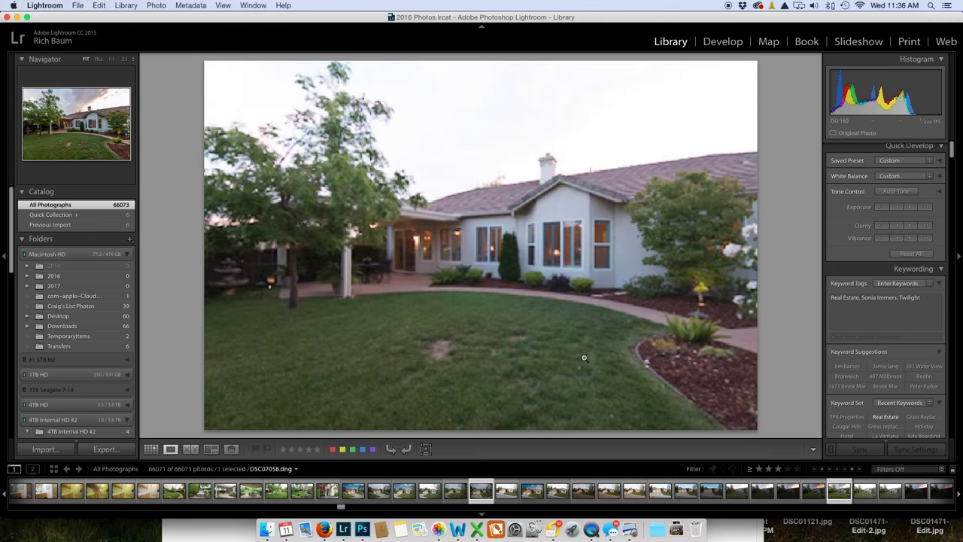
key(Right)
key(Right)
key(Right)
key(Right)
key(Right)
key(Right)
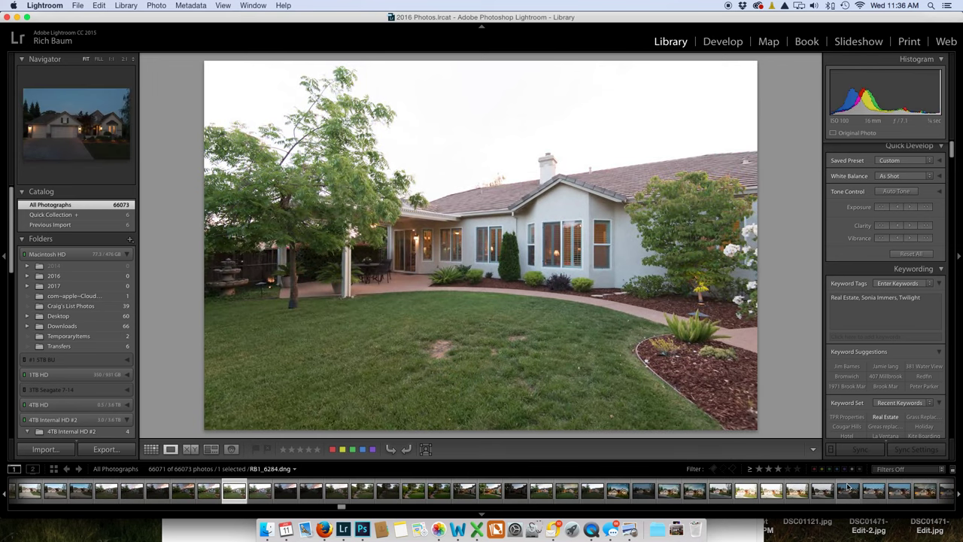
click(770, 491)
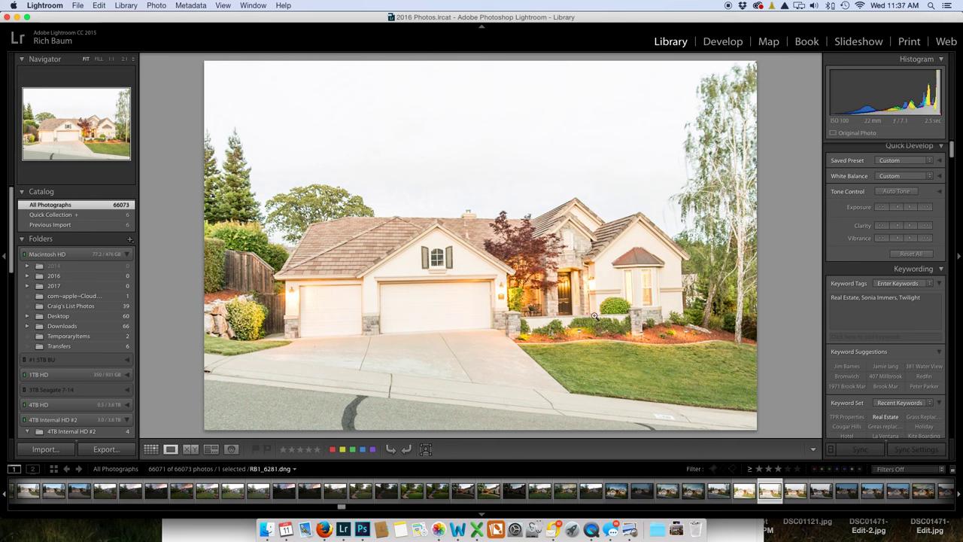
click(615, 493)
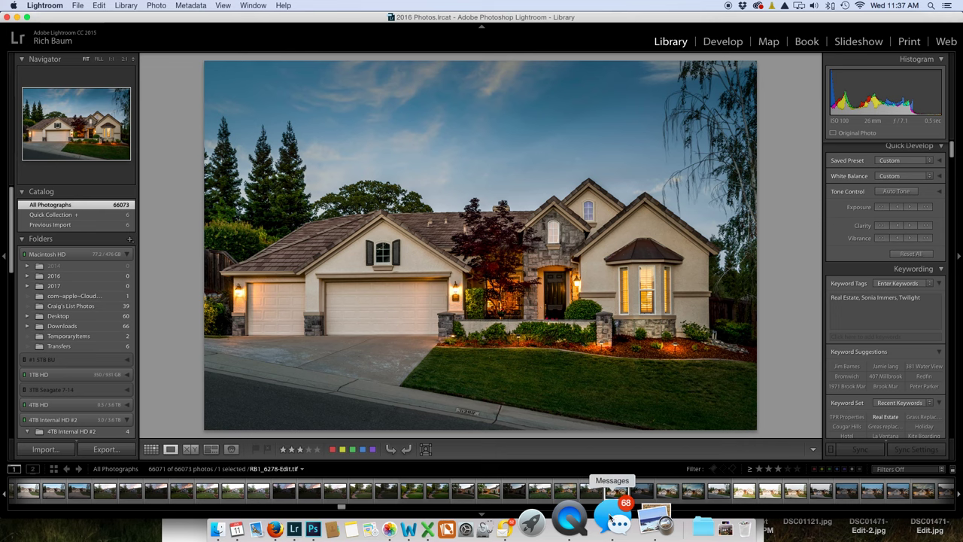
Bring up the Dock options for Messages, dismiss them, then QuickTime Player's options.
right_click(610, 518)
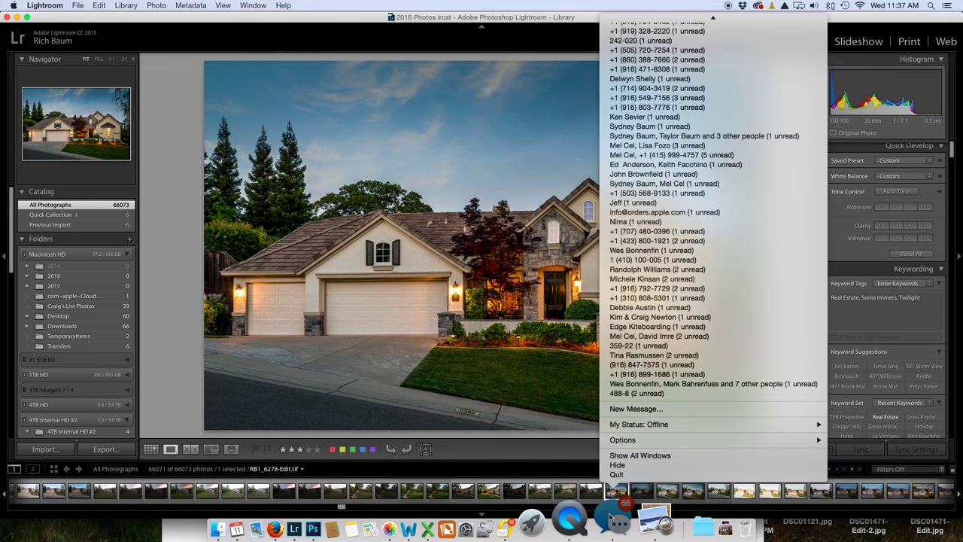
click(560, 518)
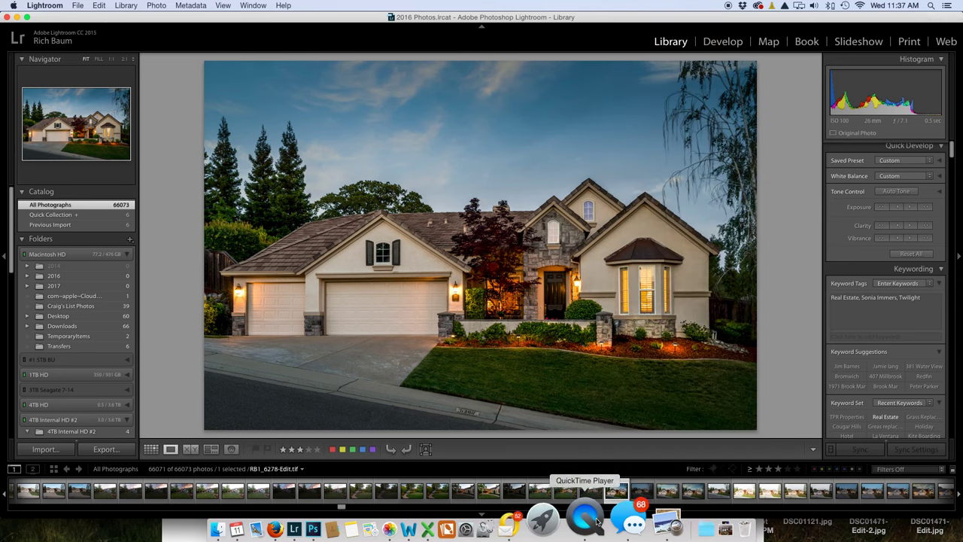
right_click(591, 517)
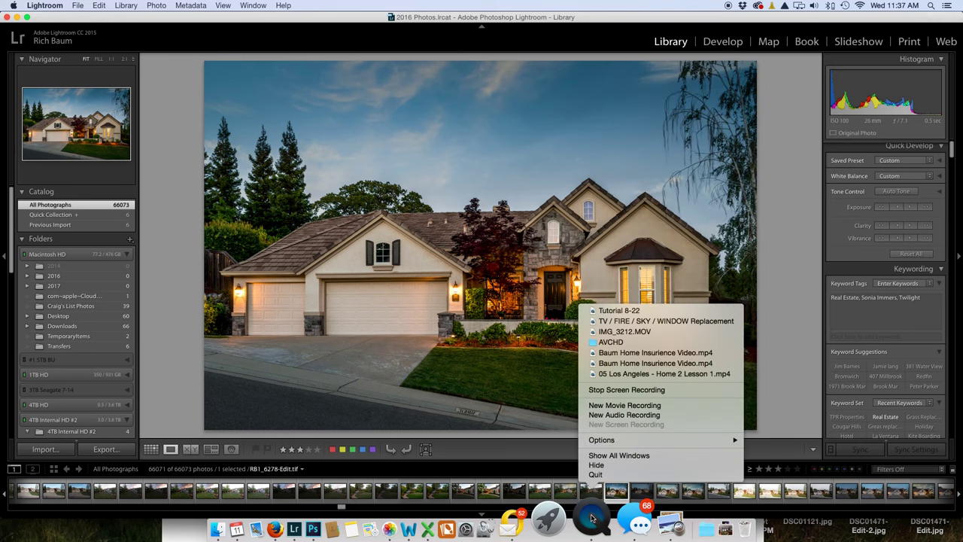